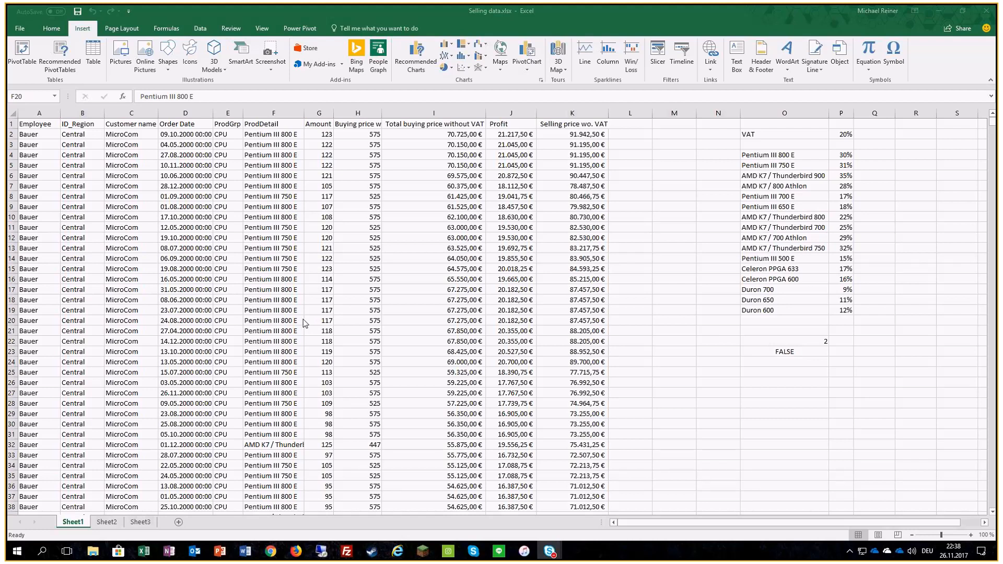
Step: Create a PivotTable from the sales data on Sheet1, placed on a new worksheet
{"action": "left_click", "coordinate": [53, 30]}
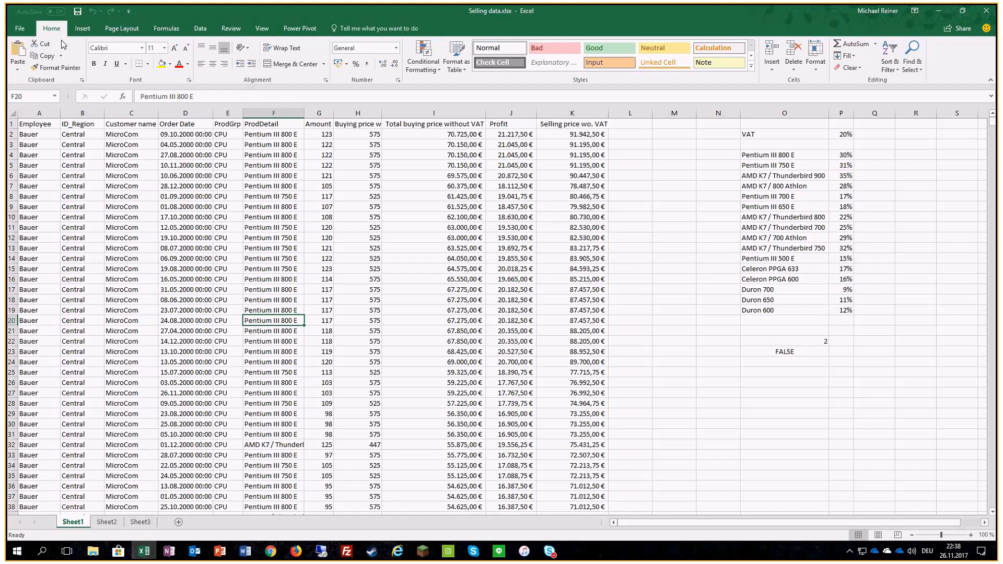
{"action": "left_click", "coordinate": [83, 29]}
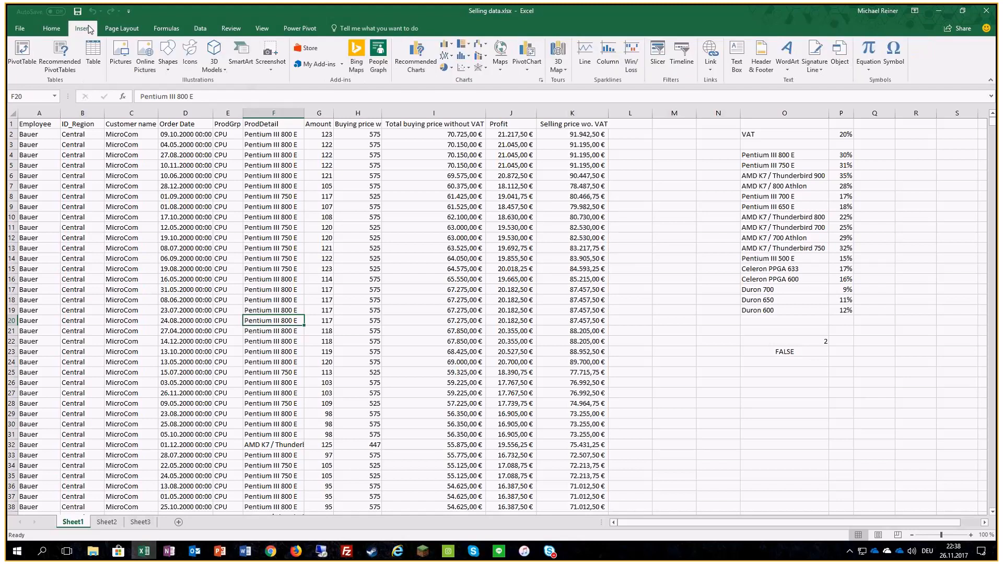
{"action": "left_click", "coordinate": [20, 50]}
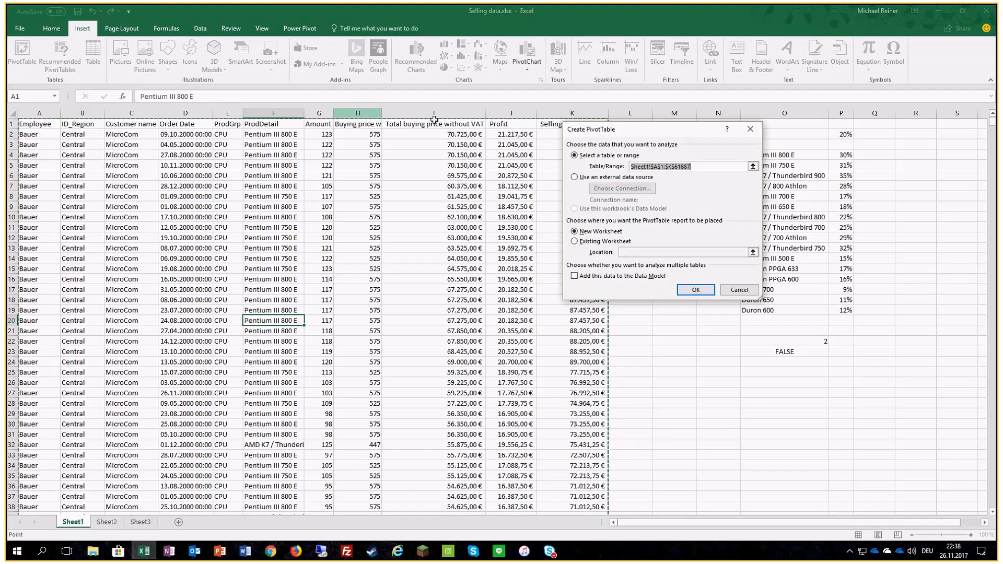
{"action": "left_click", "coordinate": [695, 290]}
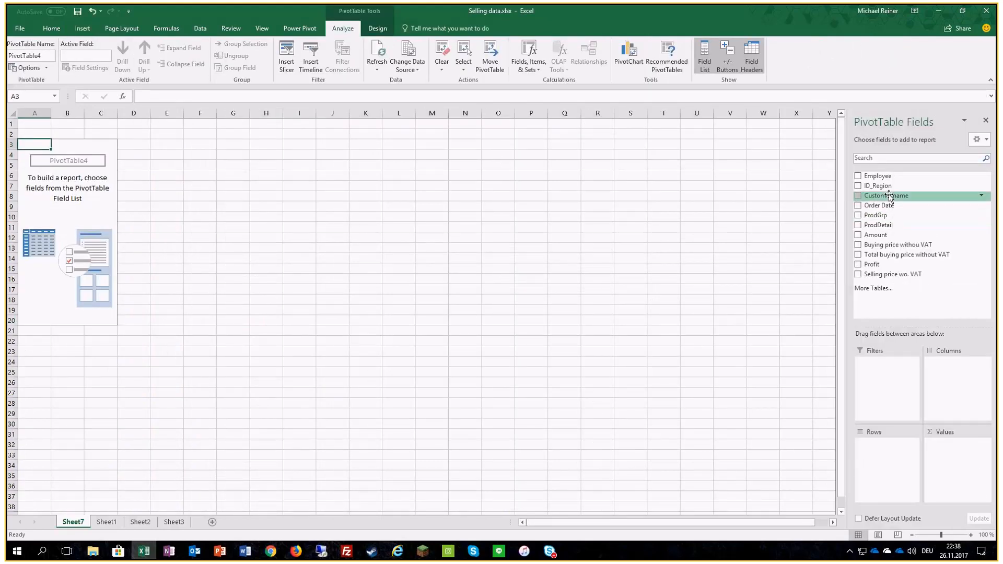
Step: Lay out the PivotTable with ProdDetail as rows, the sum of Profit as values and Employee as columns
{"action": "left_click_drag", "start_coordinate": [889, 226], "coordinate": [910, 459]}
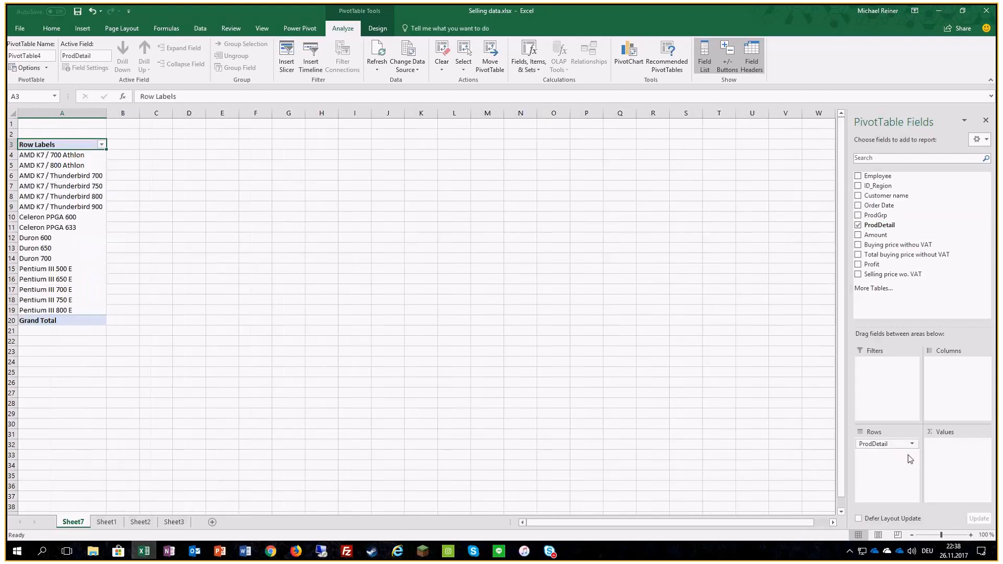
{"action": "left_click", "coordinate": [888, 264]}
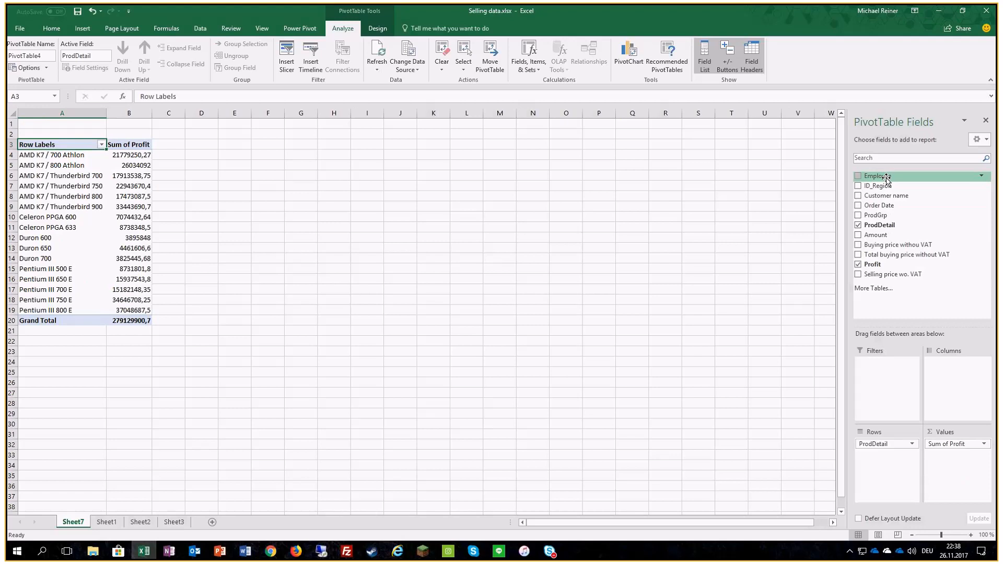
{"action": "left_click_drag", "start_coordinate": [887, 179], "coordinate": [943, 362]}
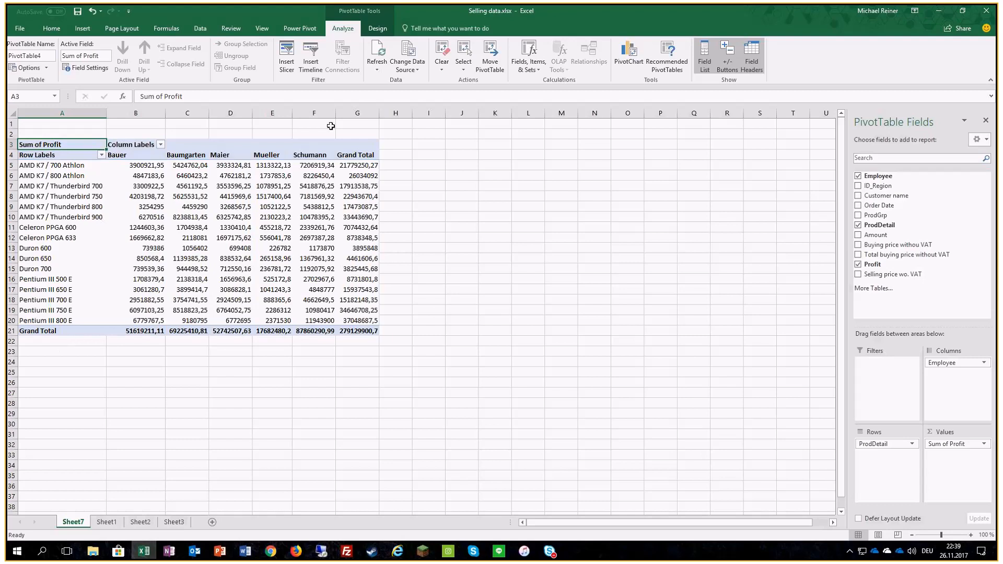
Step: Set the number format of the Sum of Profit value field to Currency
{"action": "left_click", "coordinate": [985, 445]}
{"action": "left_click", "coordinate": [954, 436]}
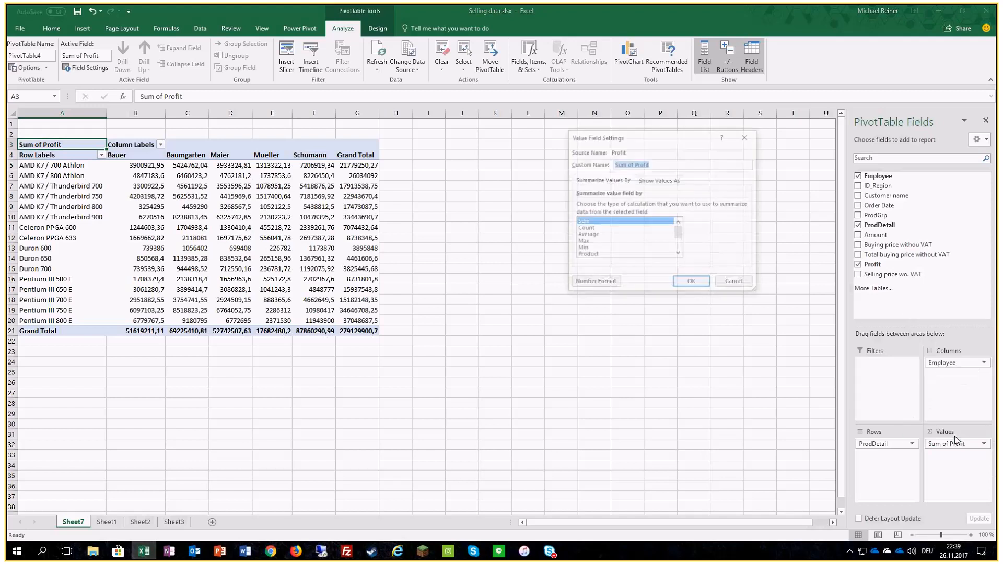
{"action": "left_click", "coordinate": [588, 286]}
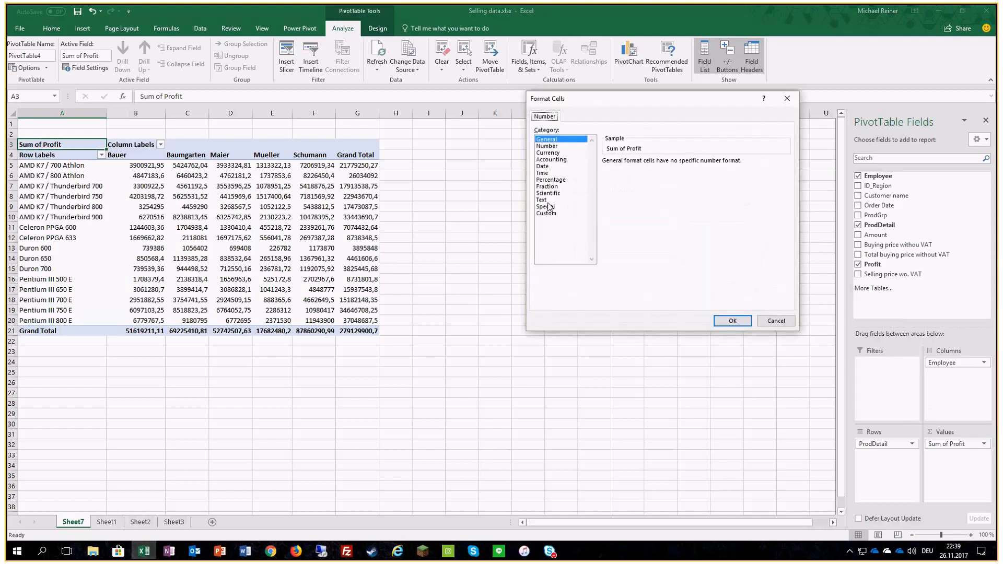
{"action": "left_click", "coordinate": [547, 153]}
{"action": "left_click", "coordinate": [733, 321]}
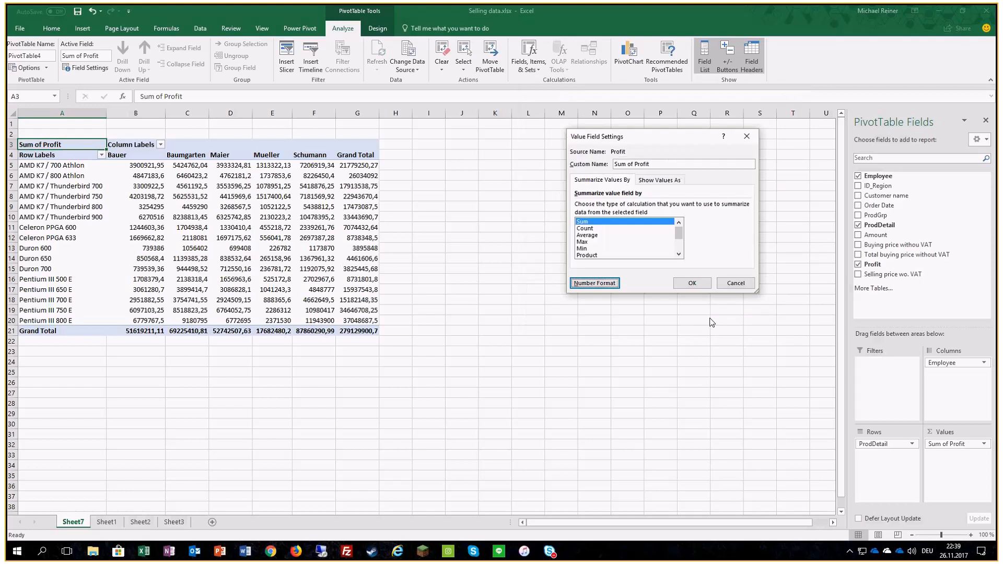
{"action": "left_click", "coordinate": [702, 288]}
{"action": "left_click_drag", "start_coordinate": [136, 112], "coordinate": [436, 113]}
{"action": "left_click", "coordinate": [370, 209]}
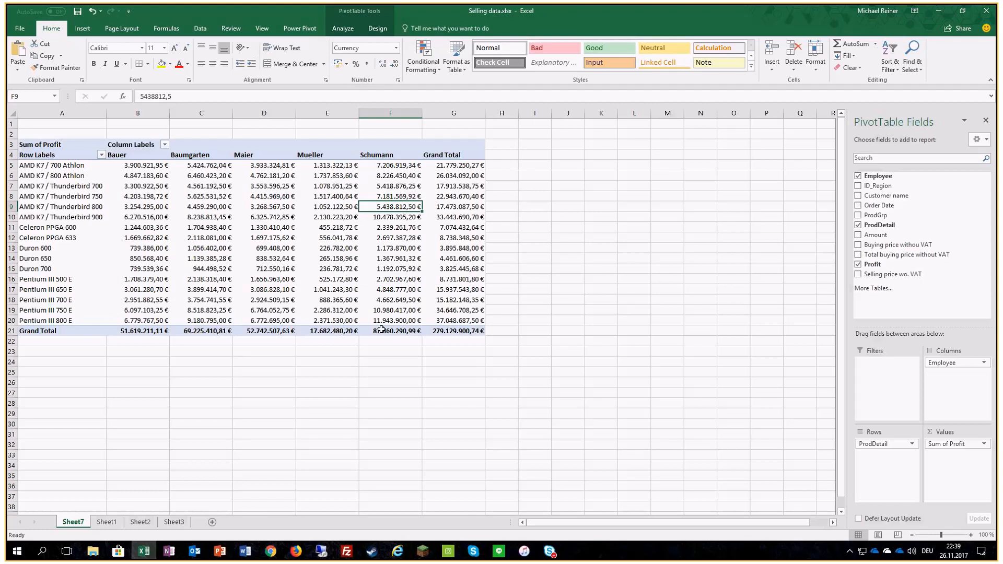
{"action": "left_click", "coordinate": [390, 300]}
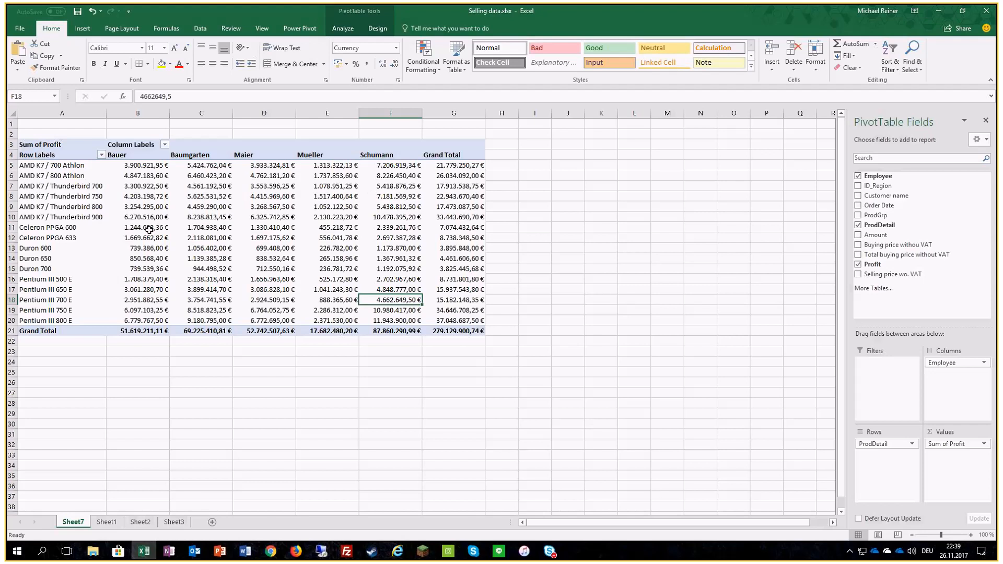
{"action": "left_click", "coordinate": [418, 73]}
{"action": "left_click", "coordinate": [418, 73]}
Step: Try a rule that highlights the top 5 profit values in B5:F20 with Yellow Fill with Dark Yellow Text, and undo it
{"action": "left_click_drag", "start_coordinate": [132, 163], "coordinate": [398, 320]}
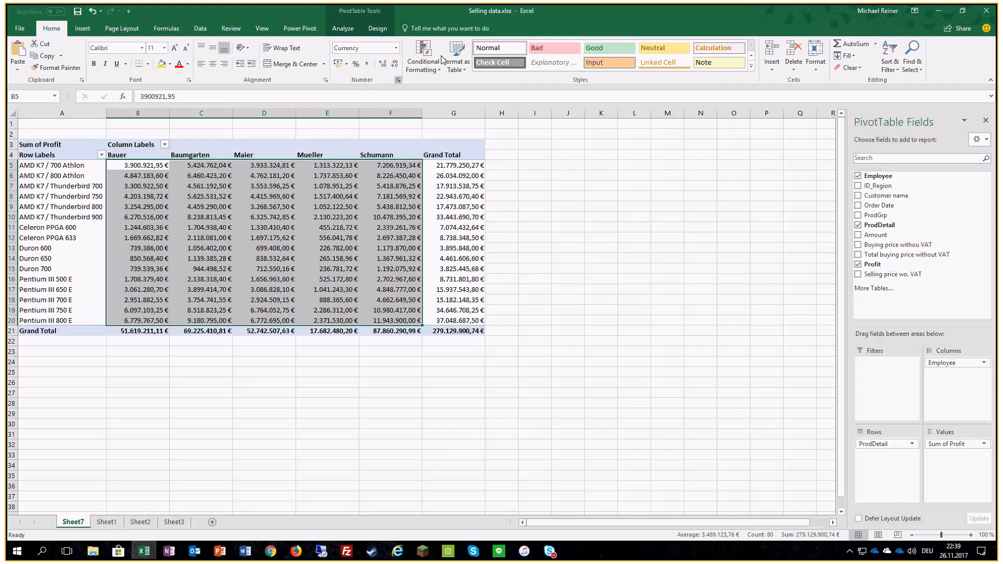
{"action": "left_click", "coordinate": [417, 71]}
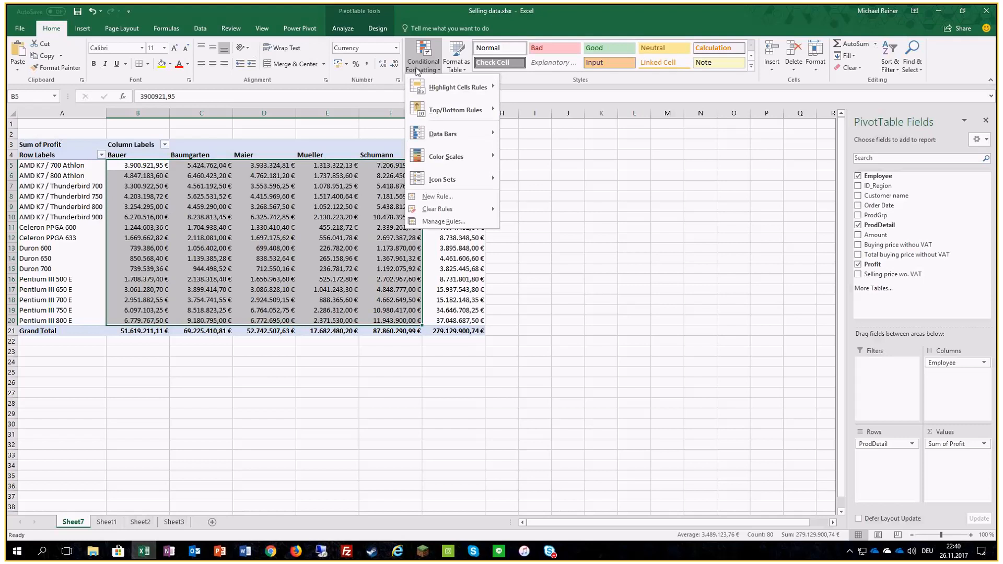
{"action": "mouse_move", "coordinate": [455, 87]}
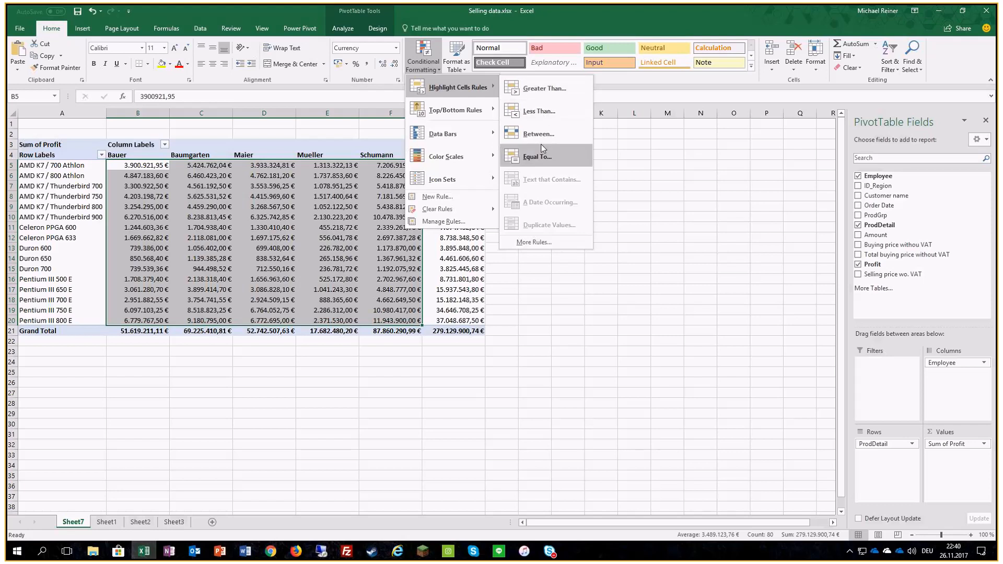
{"action": "mouse_move", "coordinate": [478, 115]}
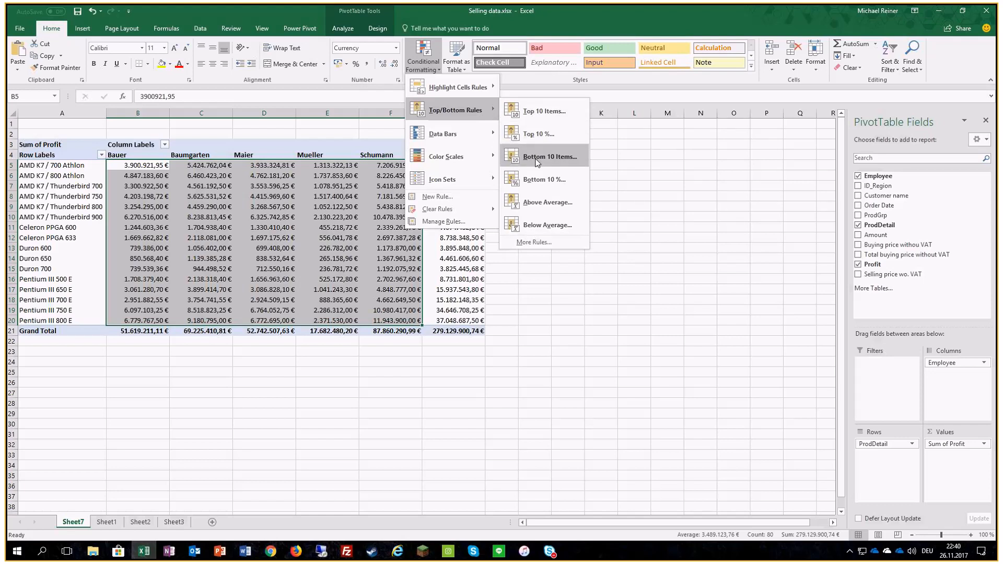
{"action": "left_click", "coordinate": [538, 111]}
{"action": "left_click", "coordinate": [610, 224]}
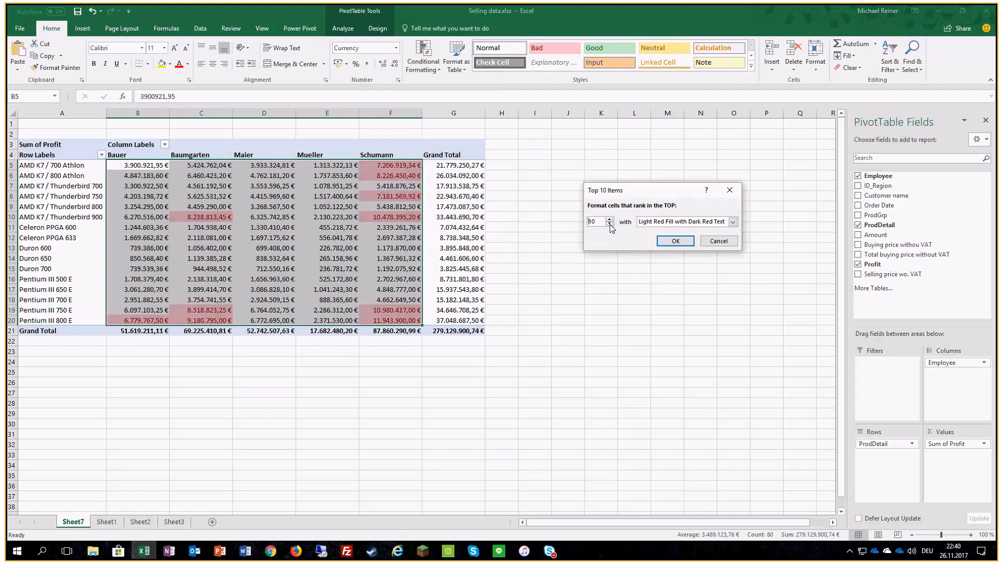
{"action": "left_click", "coordinate": [609, 225]}
{"action": "left_click", "coordinate": [609, 224]}
{"action": "left_click", "coordinate": [610, 224]}
{"action": "left_click", "coordinate": [609, 224]}
{"action": "left_click", "coordinate": [609, 224]}
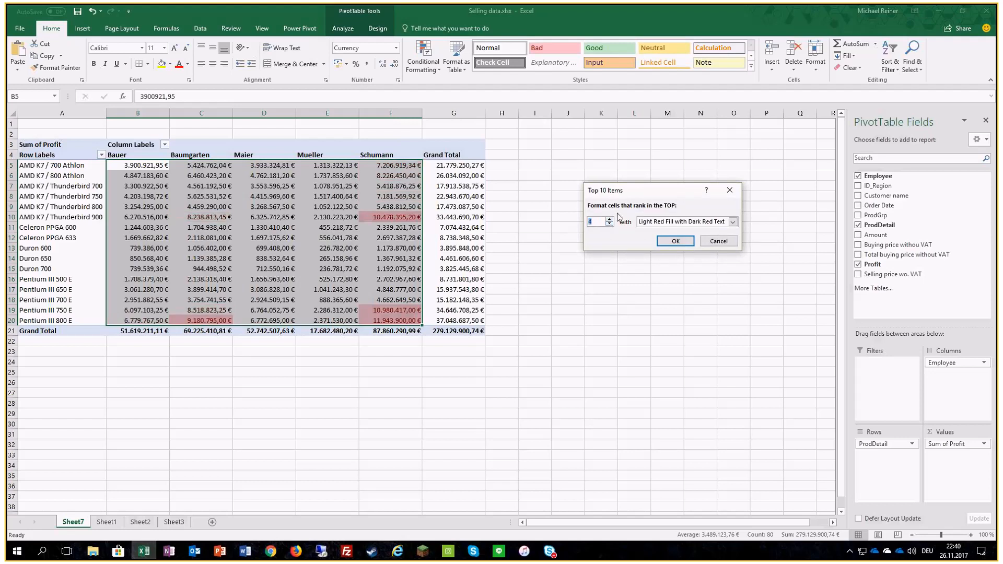
{"action": "key", "text": "Up"}
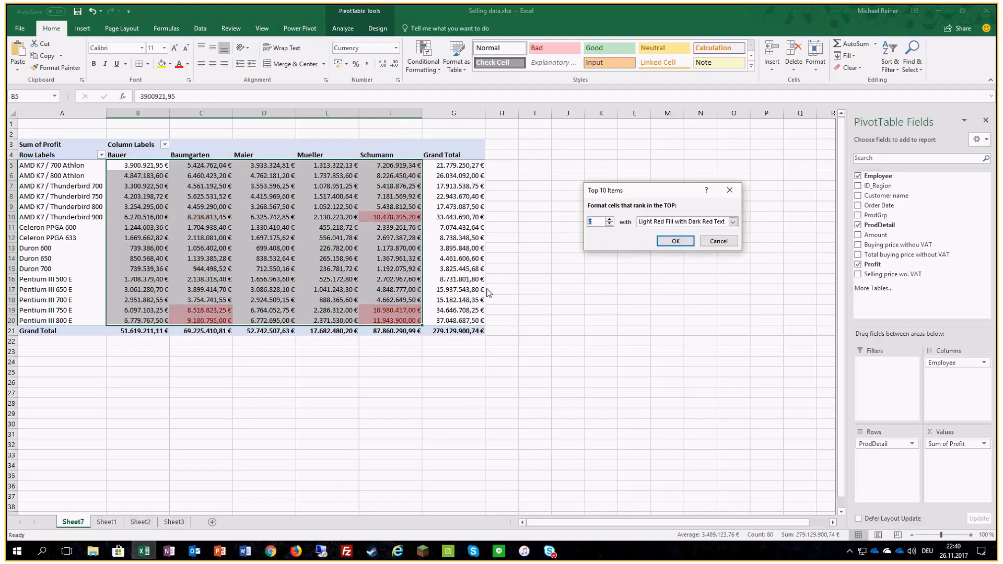
{"action": "left_click", "coordinate": [654, 222]}
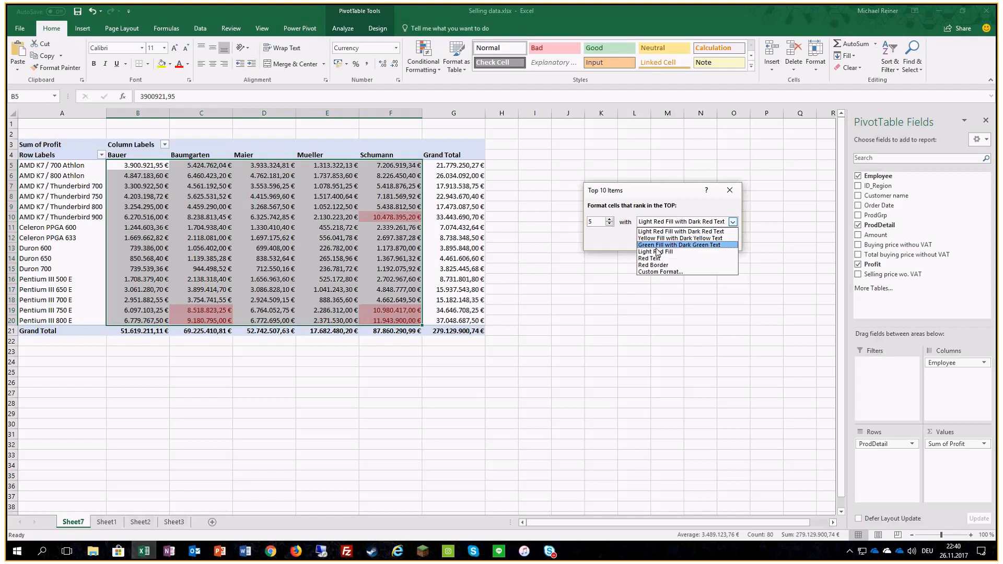
{"action": "left_click", "coordinate": [658, 238]}
{"action": "left_click", "coordinate": [657, 238]}
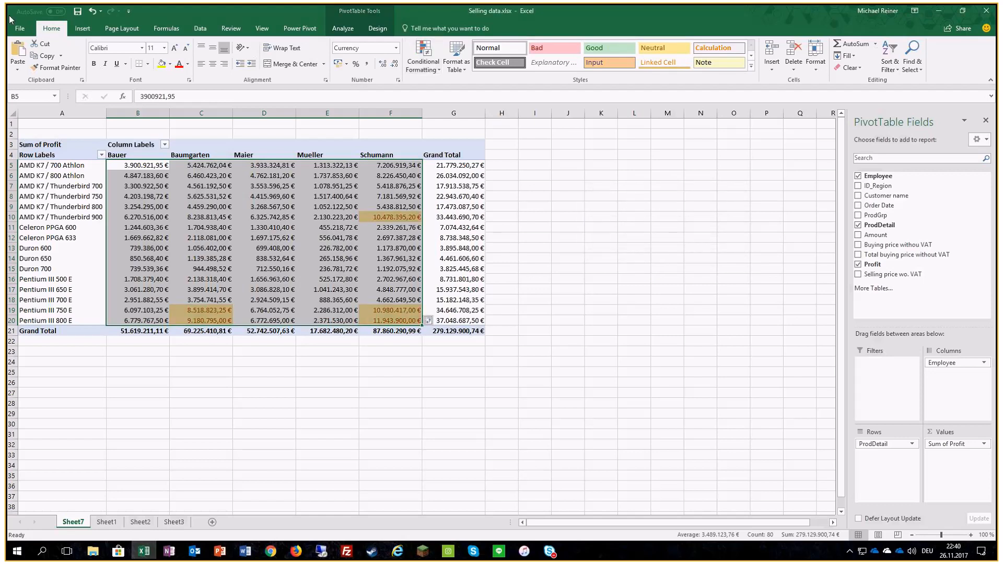
{"action": "key", "text": "ctrl+z"}
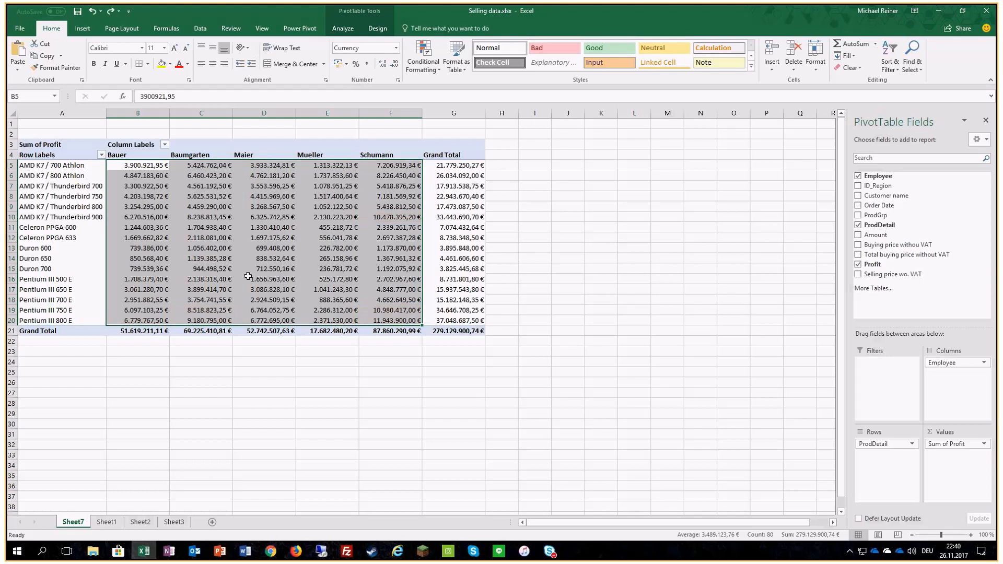
Step: Highlight the top 10% of the profit values in B5:F20 with Green Fill with Dark Green Text
{"action": "left_click", "coordinate": [432, 78]}
{"action": "mouse_move", "coordinate": [450, 108]}
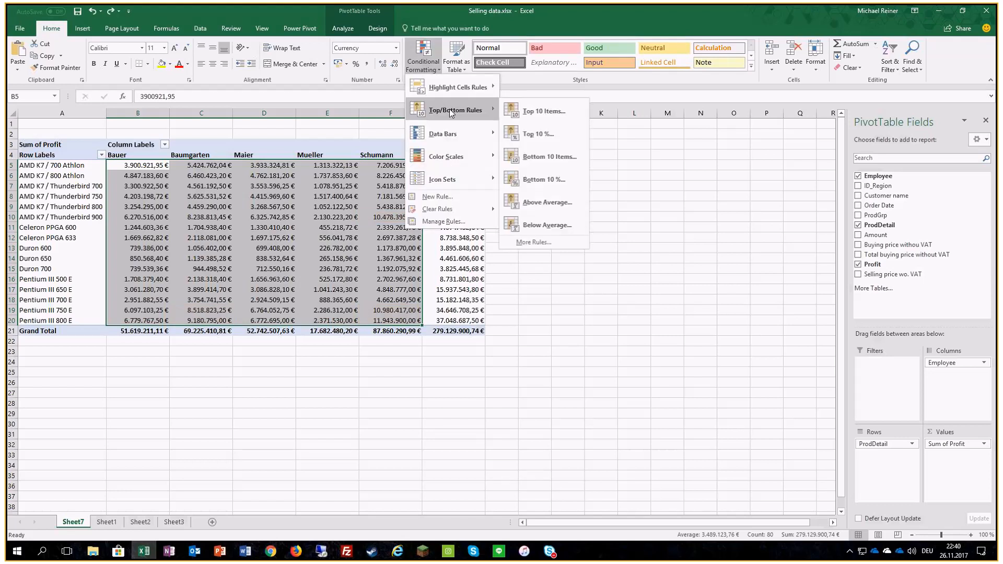
{"action": "left_click", "coordinate": [538, 137]}
{"action": "left_click", "coordinate": [670, 223]}
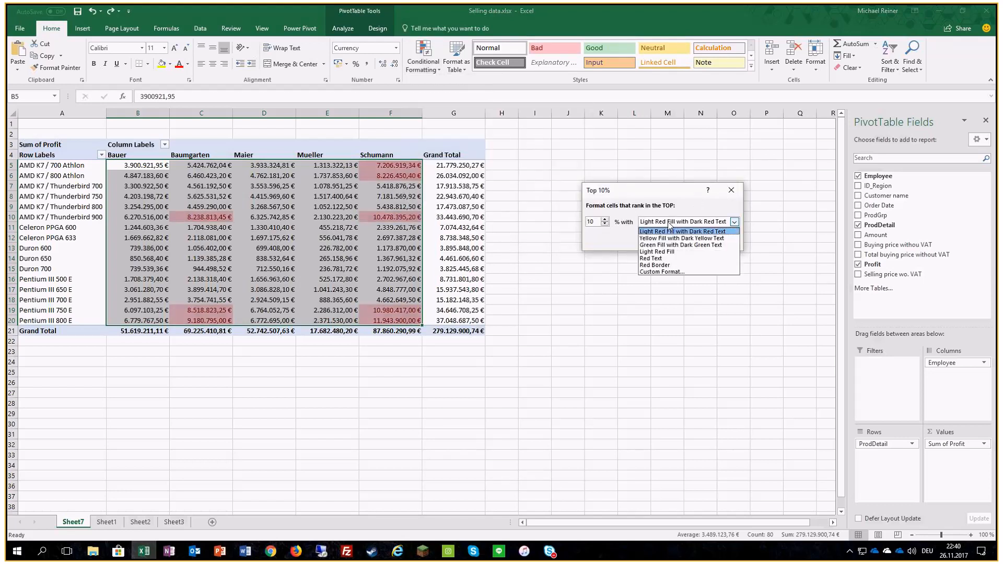
{"action": "left_click", "coordinate": [660, 245]}
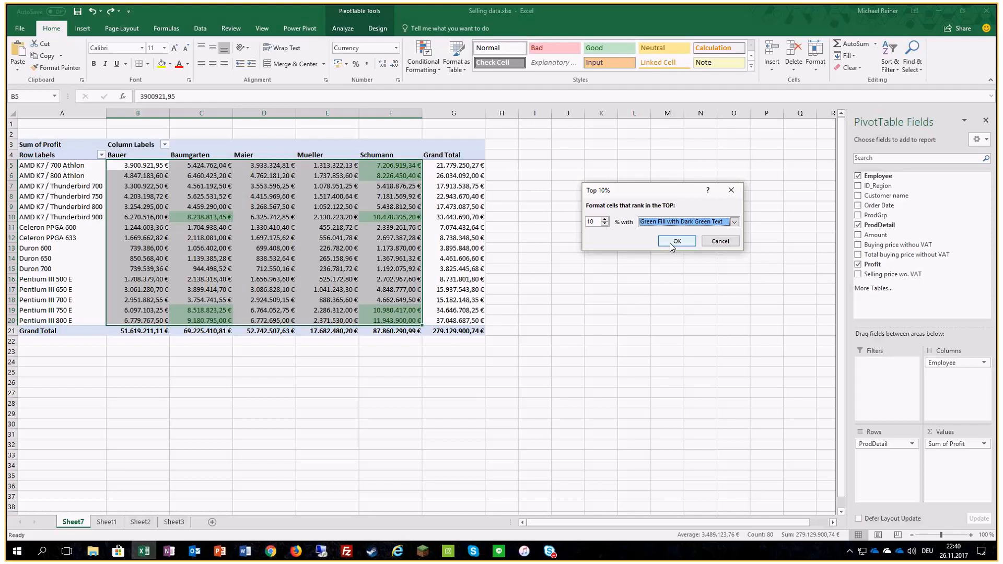
{"action": "left_click", "coordinate": [678, 241]}
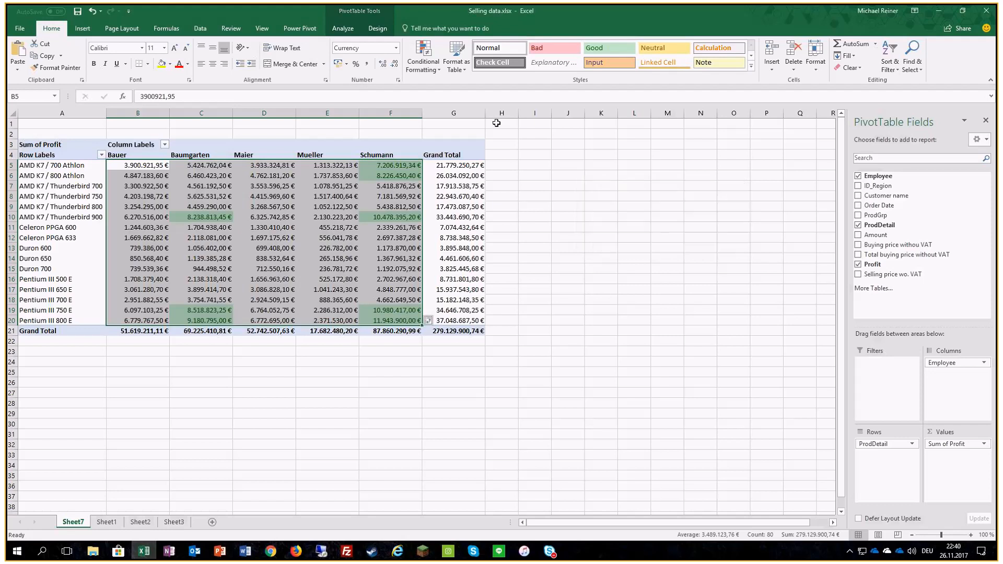
Step: Highlight the bottom 10% of the profit values in B5:F20 with Light Red Fill with Dark Red Text
{"action": "left_click", "coordinate": [423, 62]}
{"action": "mouse_move", "coordinate": [434, 109]}
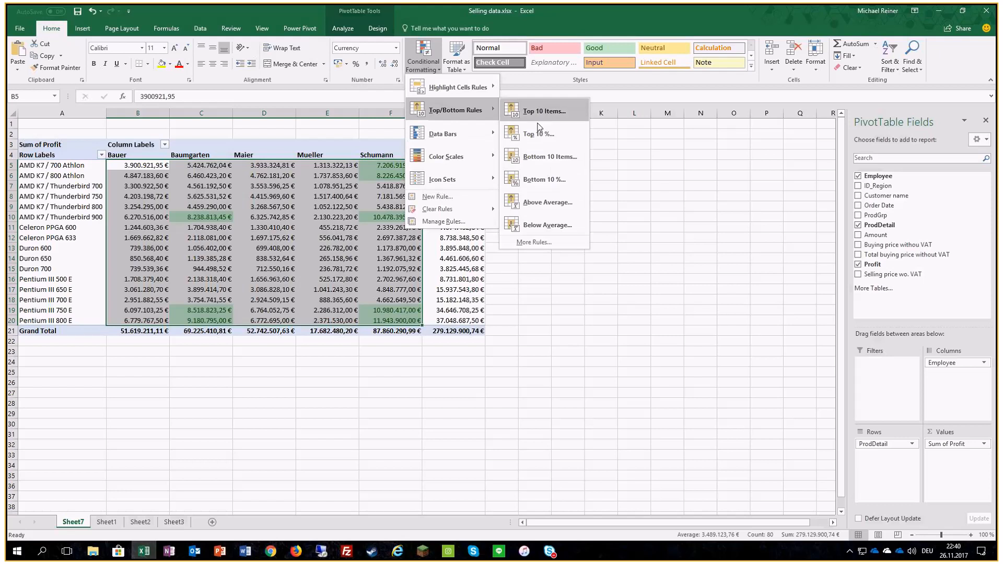
{"action": "left_click", "coordinate": [537, 180]}
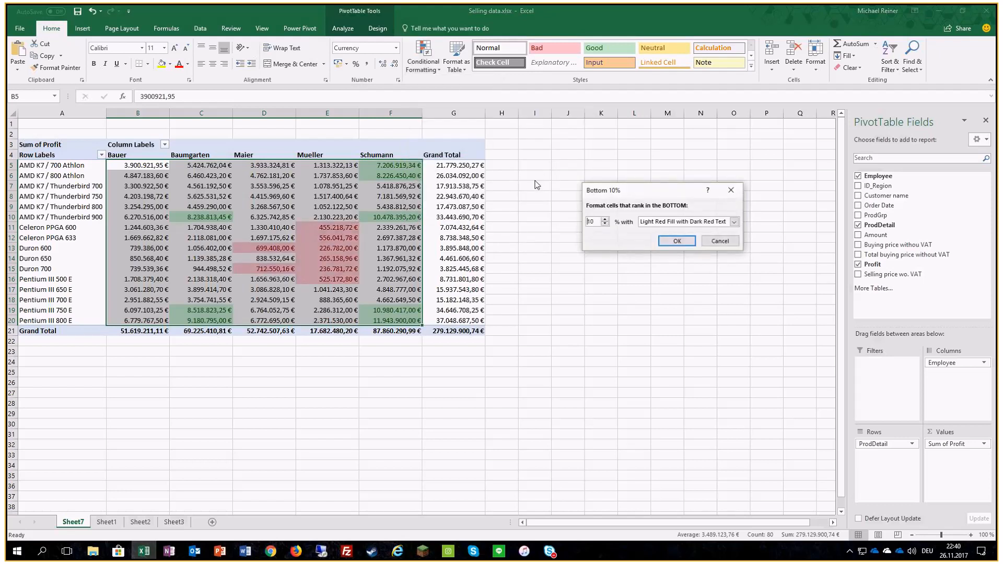
{"action": "key", "text": "Return"}
{"action": "left_click", "coordinate": [548, 249]}
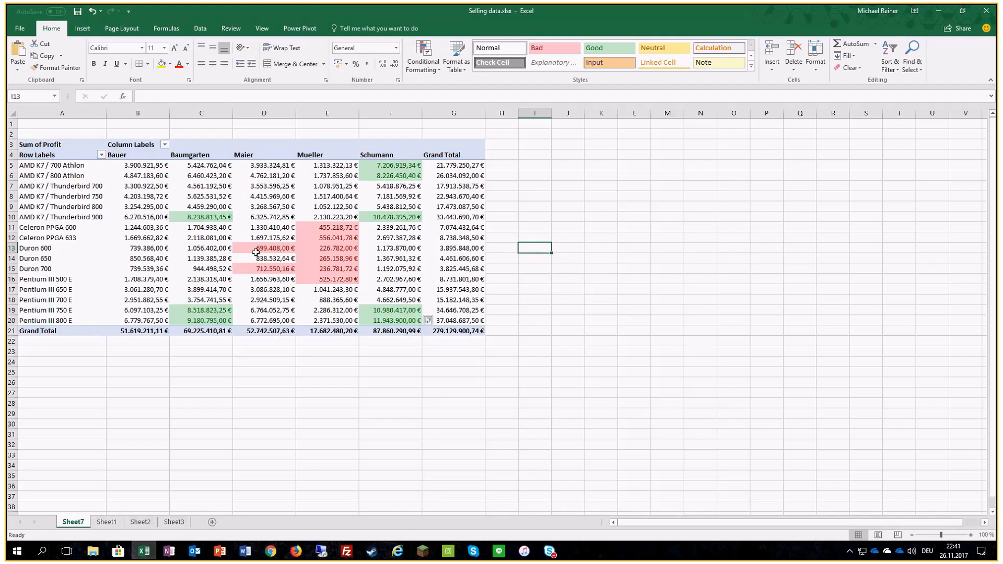
Step: Reselect the profit values B5:F20 and clear the conditional formatting rules from the entire sheet
{"action": "mouse_move", "coordinate": [136, 169]}
{"action": "left_click_drag", "start_coordinate": [137, 168], "coordinate": [379, 320]}
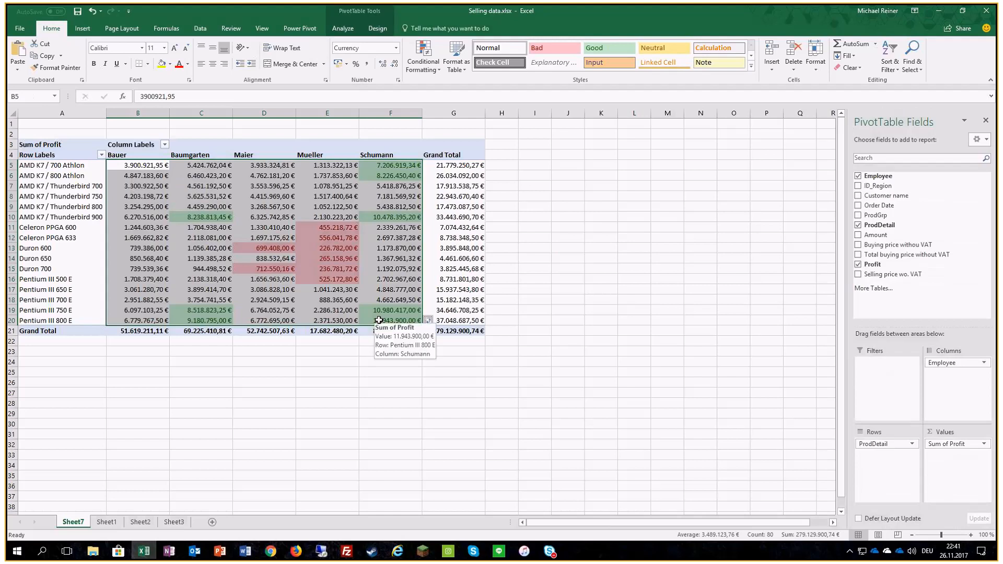
{"action": "left_click", "coordinate": [426, 65]}
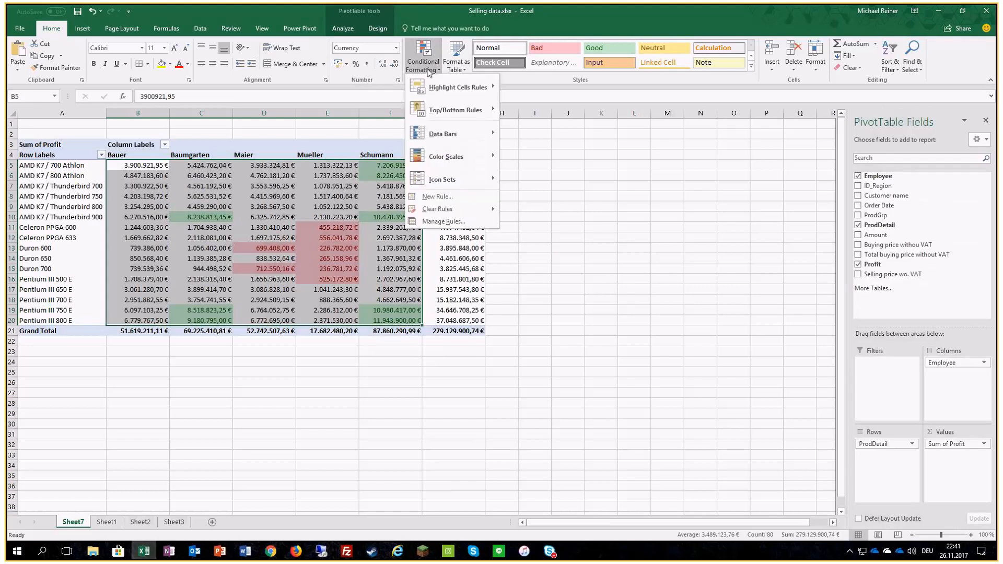
{"action": "mouse_move", "coordinate": [447, 214]}
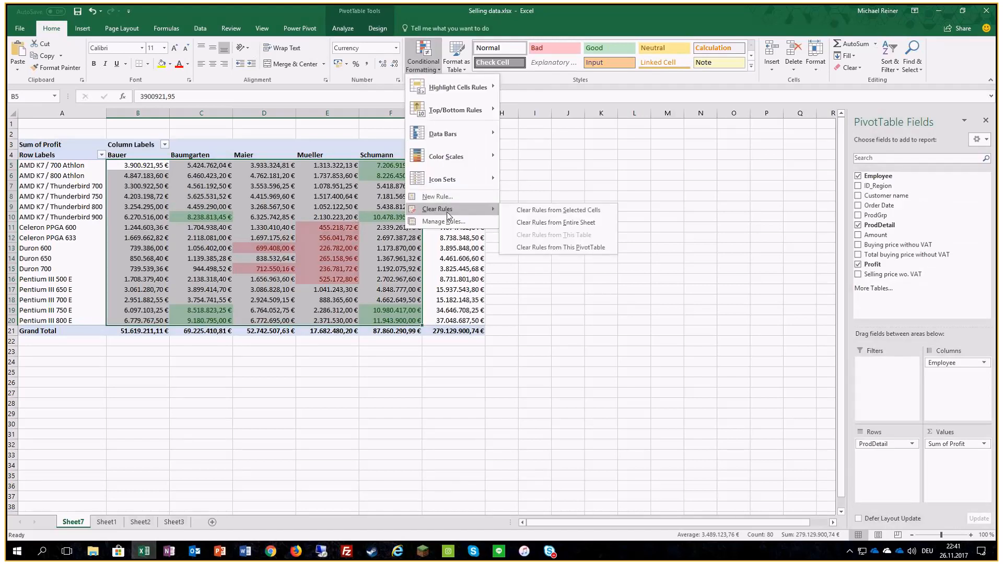
{"action": "left_click", "coordinate": [540, 225]}
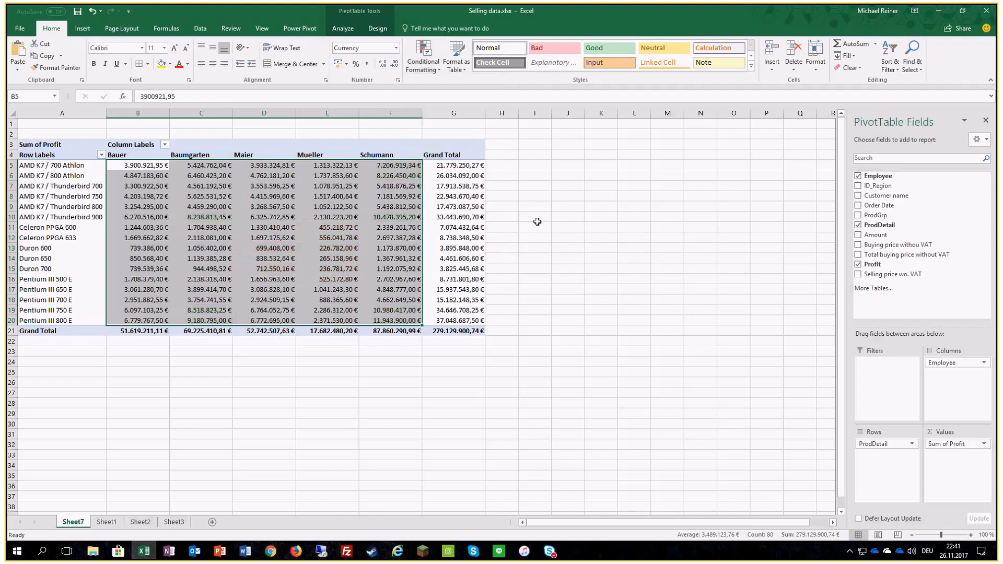
Step: Preview the solid-fill Orange Data Bar and the Green - Yellow - Red Color Scale on the profit values B5:F20
{"action": "left_click", "coordinate": [415, 68]}
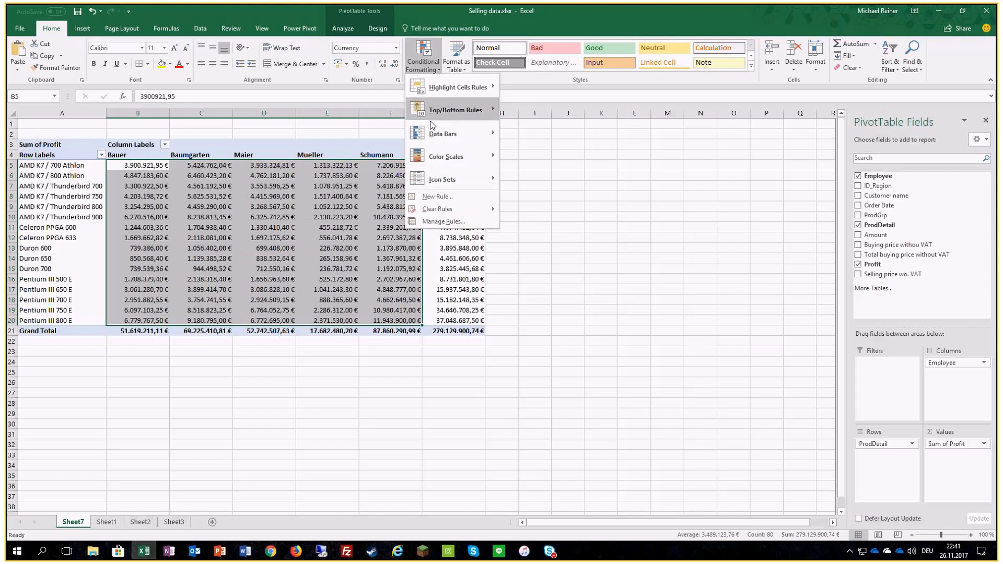
{"action": "mouse_move", "coordinate": [432, 143]}
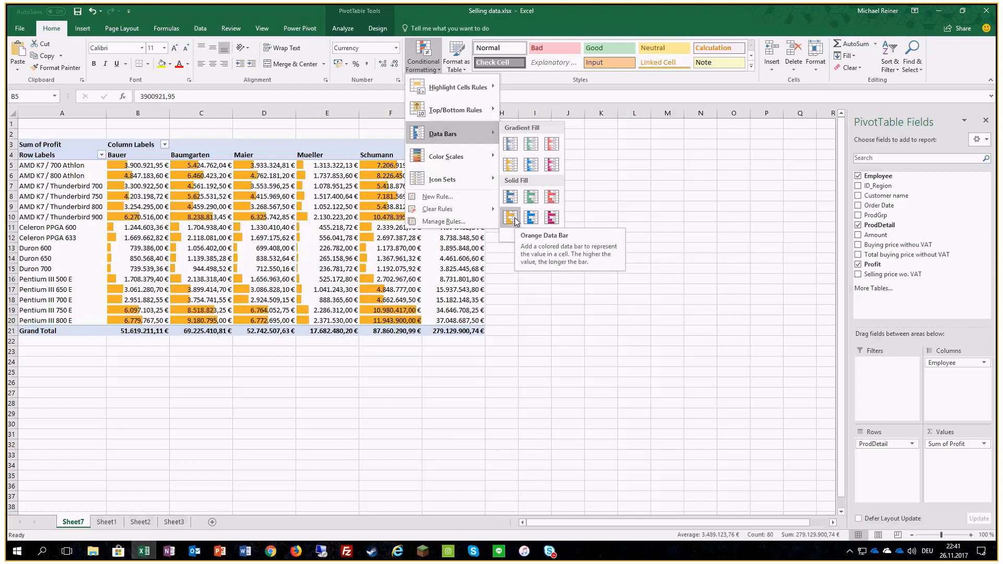
{"action": "mouse_move", "coordinate": [491, 157]}
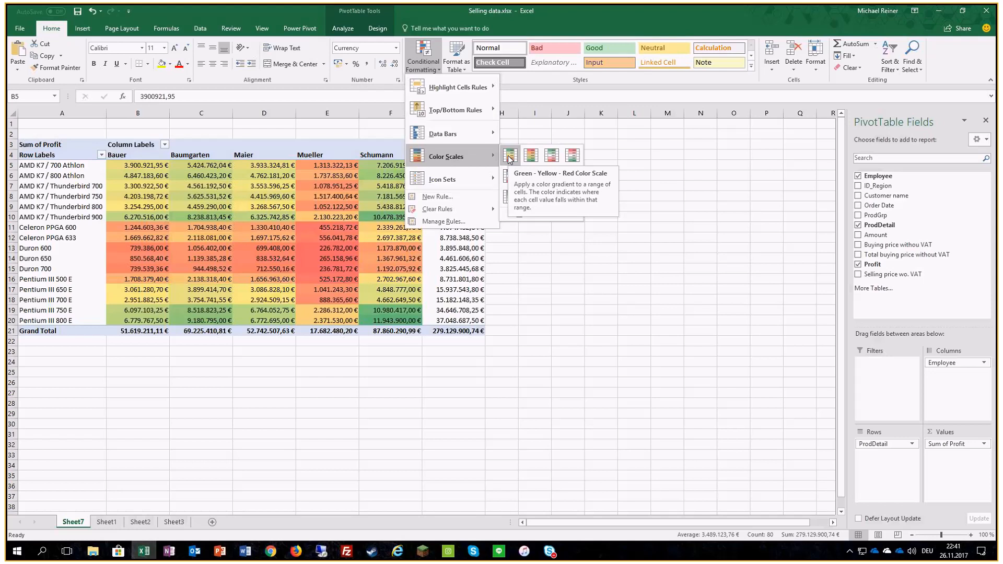
{"action": "mouse_move", "coordinate": [454, 179]}
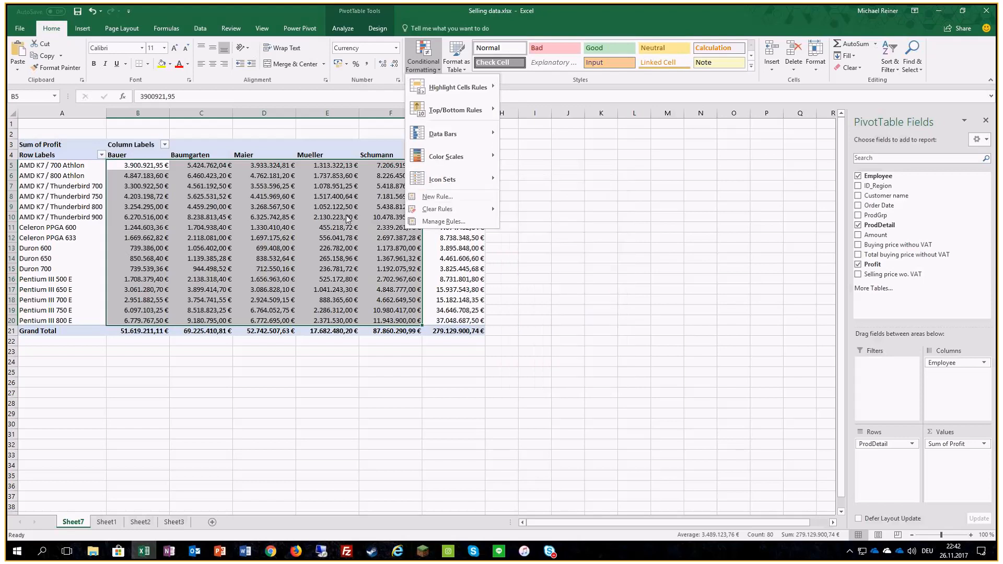
{"action": "mouse_move", "coordinate": [434, 157]}
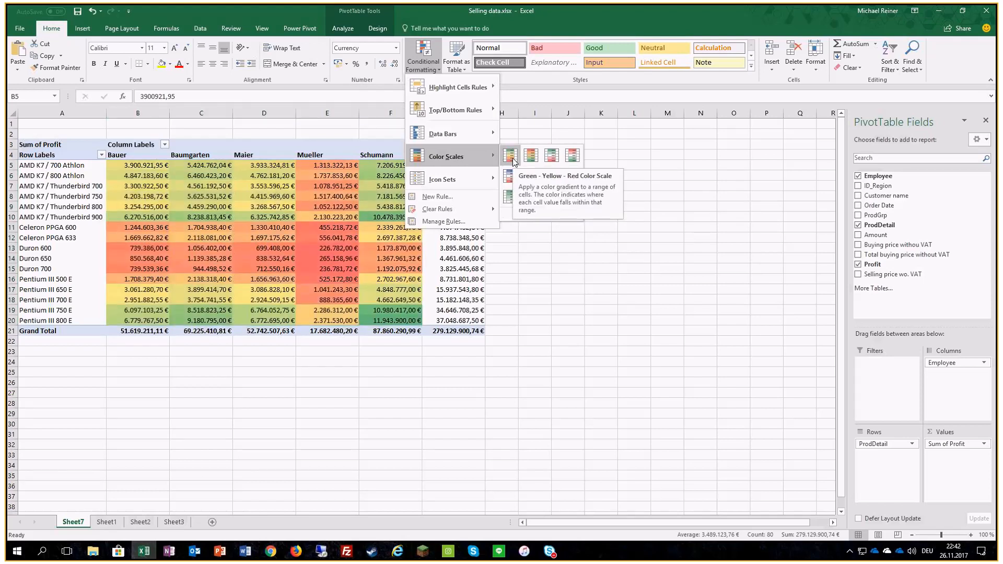
{"action": "left_click", "coordinate": [211, 191]}
Step: Preview the Green - Yellow - Red Color Scale on B5:G21 with the grand totals included
{"action": "left_click_drag", "start_coordinate": [153, 167], "coordinate": [449, 330]}
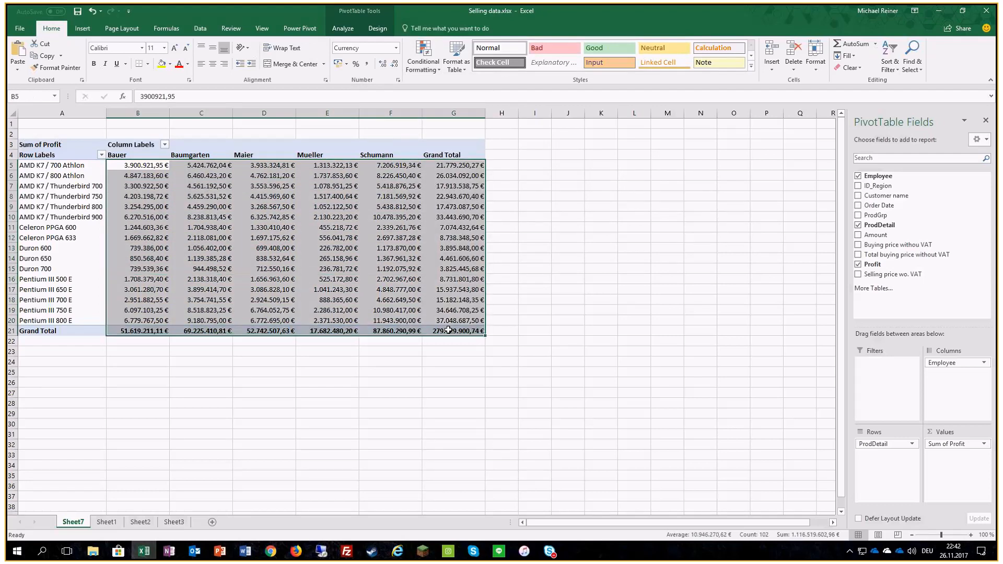
{"action": "left_click", "coordinate": [423, 56]}
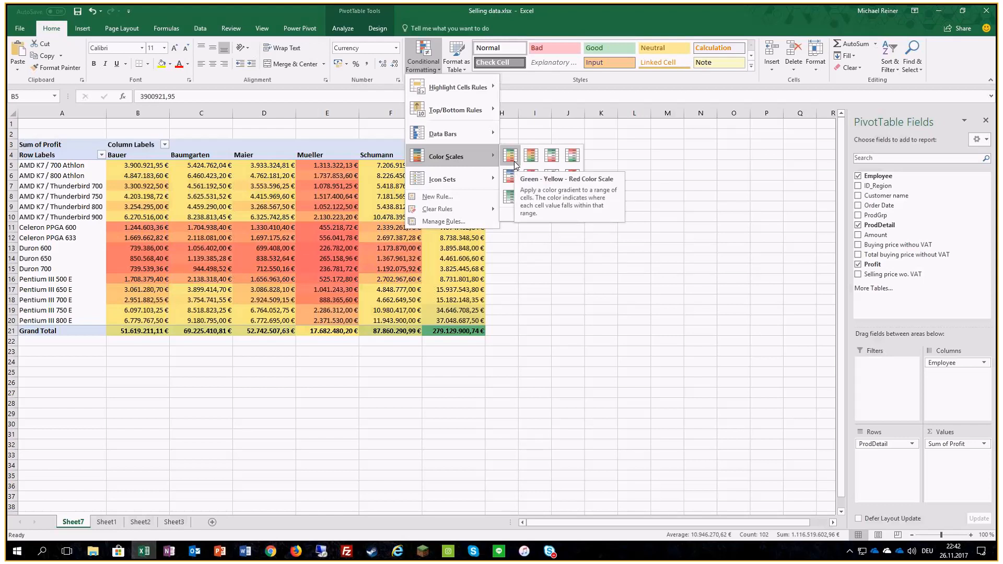
{"action": "left_click", "coordinate": [558, 132]}
Step: Apply the Green - Yellow - Red Color Scale to the profit values B5:F20 without the grand totals
{"action": "left_click_drag", "start_coordinate": [163, 169], "coordinate": [391, 318]}
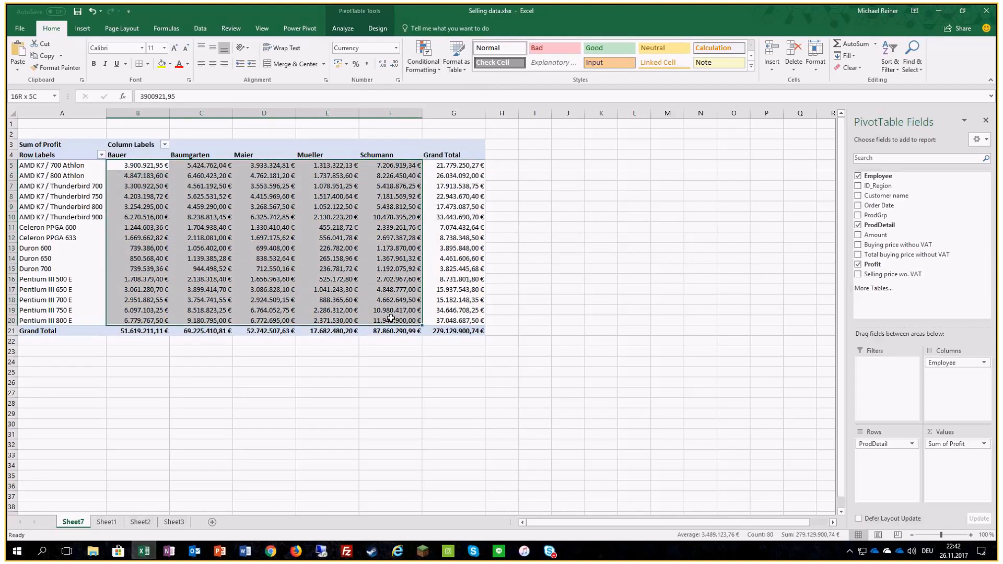
{"action": "left_click", "coordinate": [423, 62]}
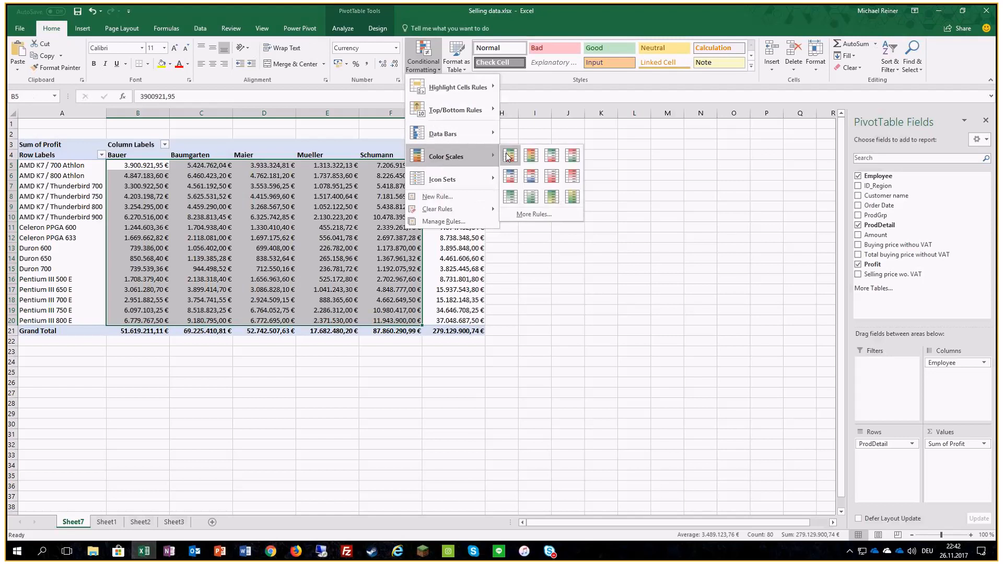
{"action": "left_click", "coordinate": [507, 155]}
Step: Preview the 3 Arrows (Colored) icon set on the Grand Total column values G5:G20
{"action": "left_click_drag", "start_coordinate": [453, 165], "coordinate": [459, 321]}
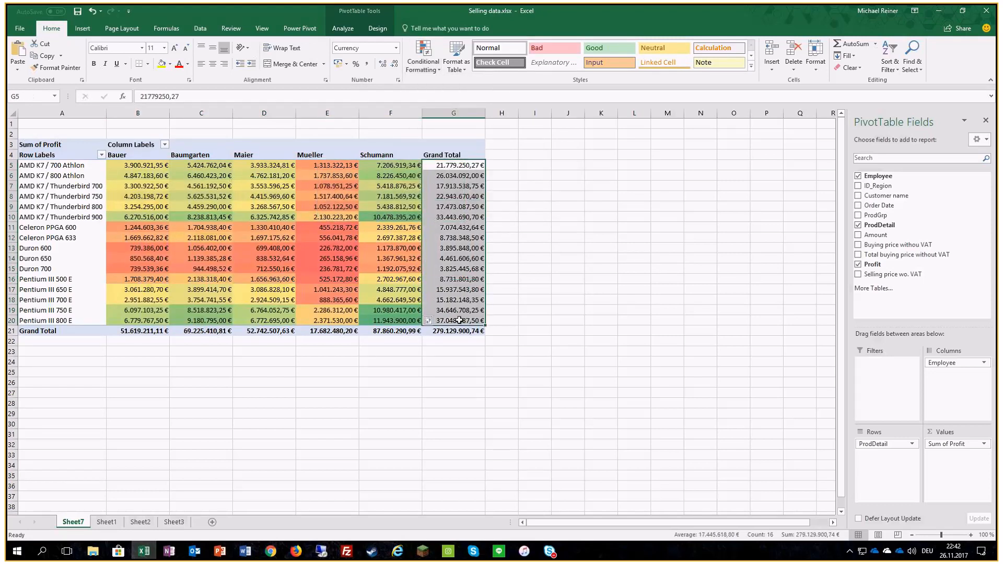
{"action": "left_click", "coordinate": [432, 70]}
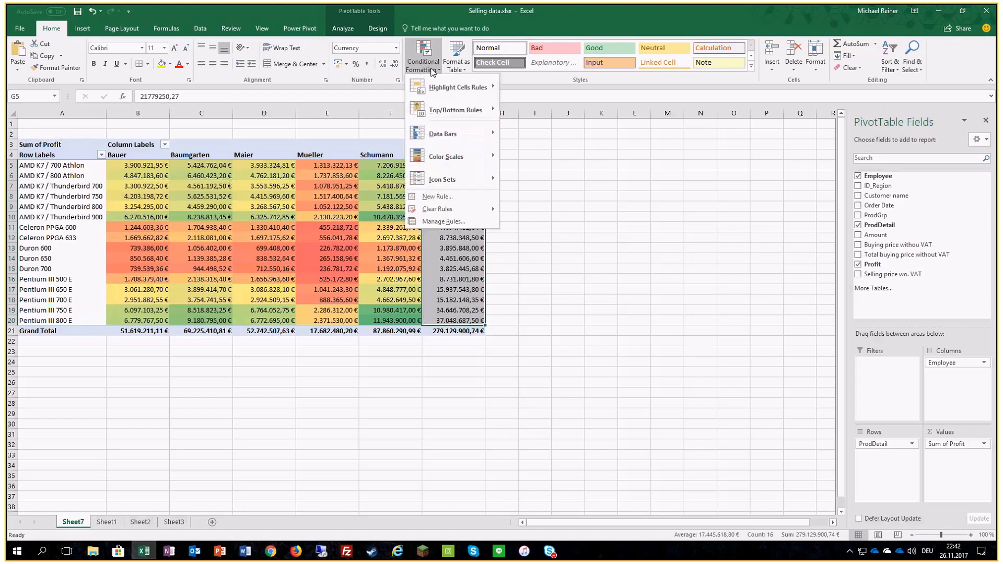
{"action": "mouse_move", "coordinate": [437, 178]}
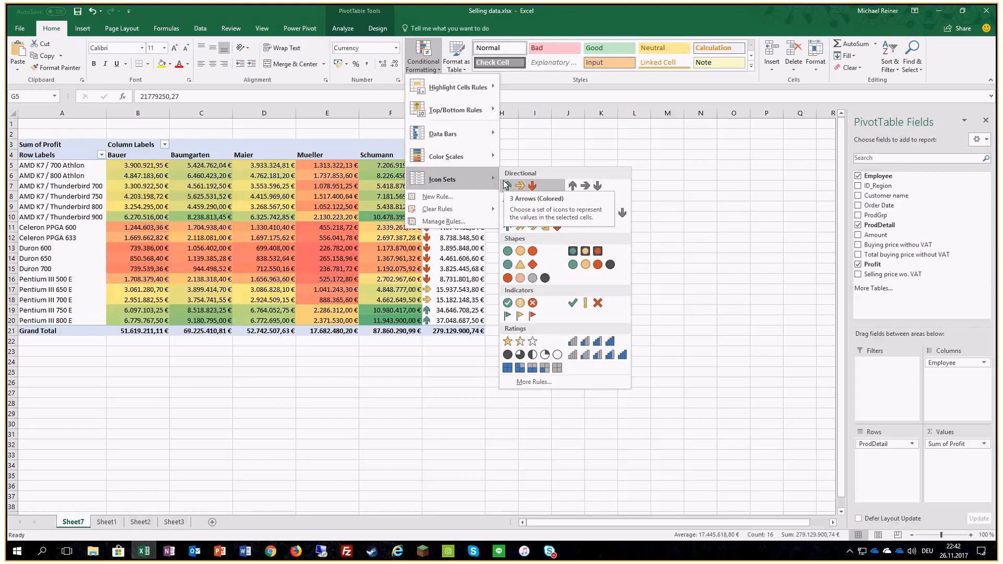
{"action": "left_click", "coordinate": [518, 153]}
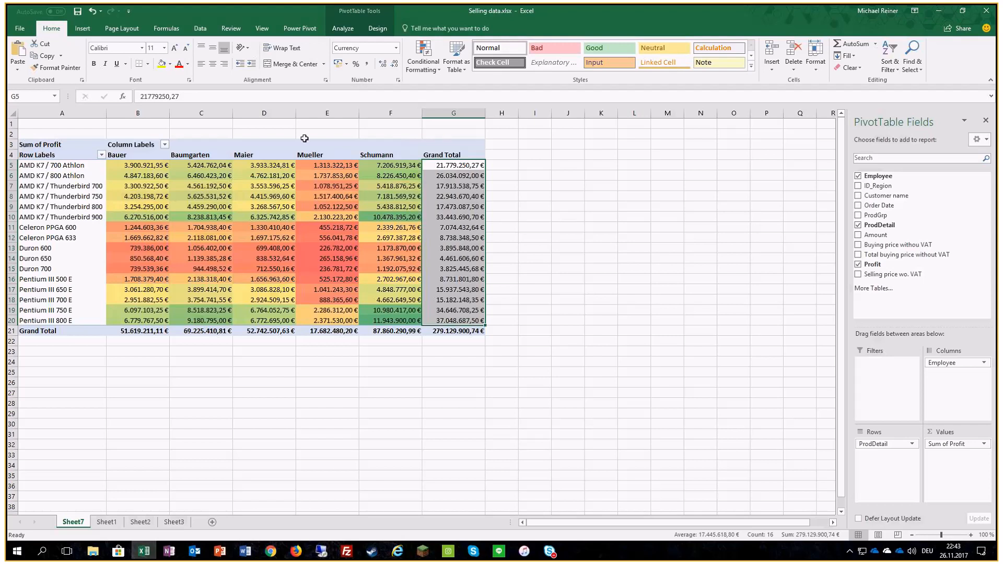
Step: Edit the PivotTable's graded color scale rule so that its minimum is the Number 0
{"action": "left_click", "coordinate": [283, 289]}
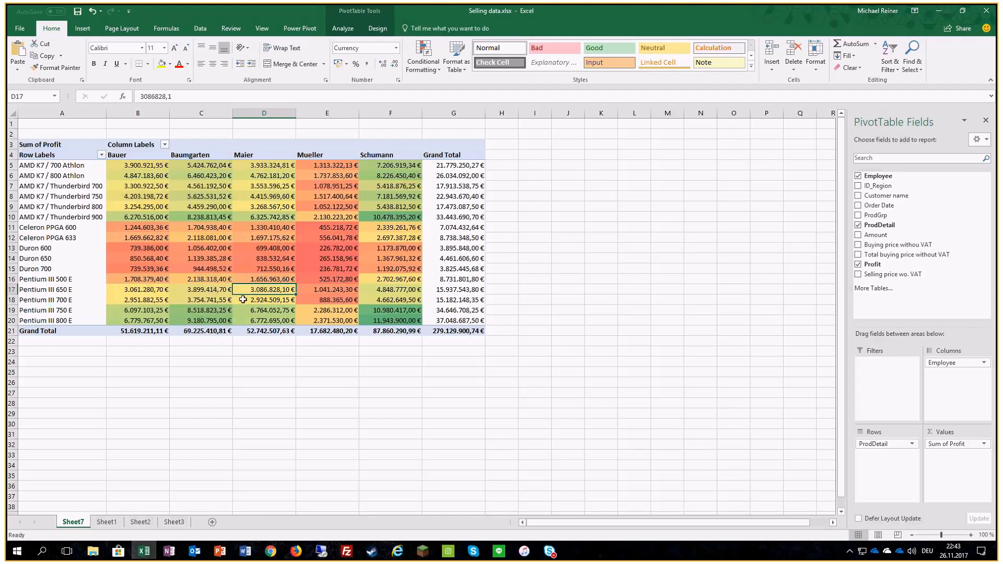
{"action": "left_click", "coordinate": [424, 67]}
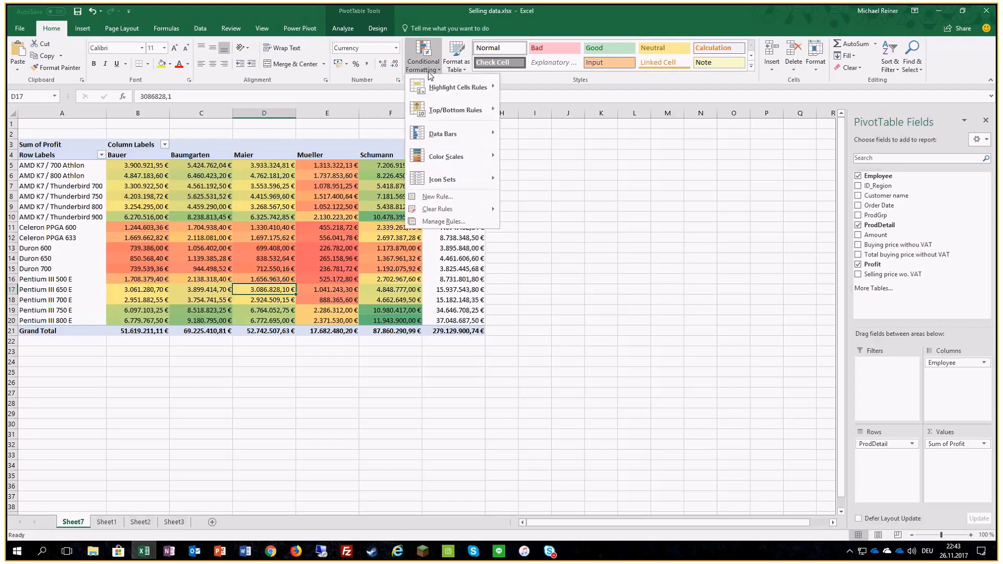
{"action": "left_click", "coordinate": [449, 223]}
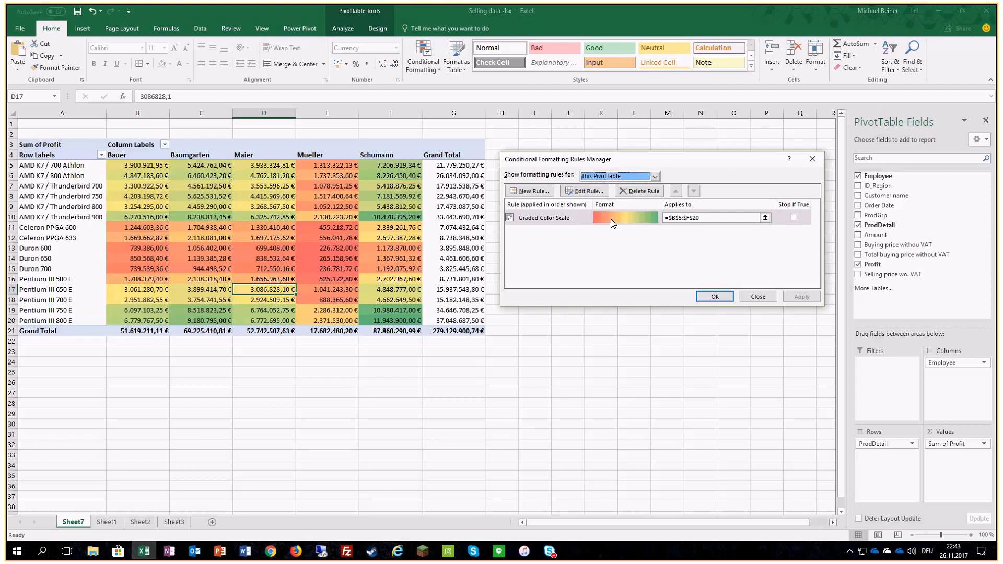
{"action": "left_click", "coordinate": [541, 219]}
{"action": "left_click", "coordinate": [585, 191]}
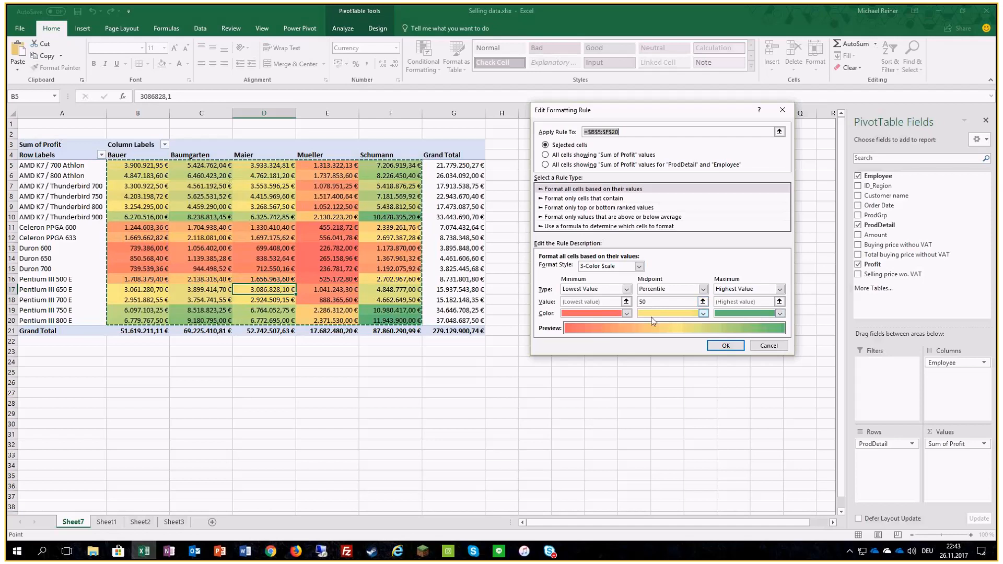
{"action": "left_click", "coordinate": [626, 293]}
{"action": "left_click", "coordinate": [599, 306]}
{"action": "left_click", "coordinate": [569, 302]}
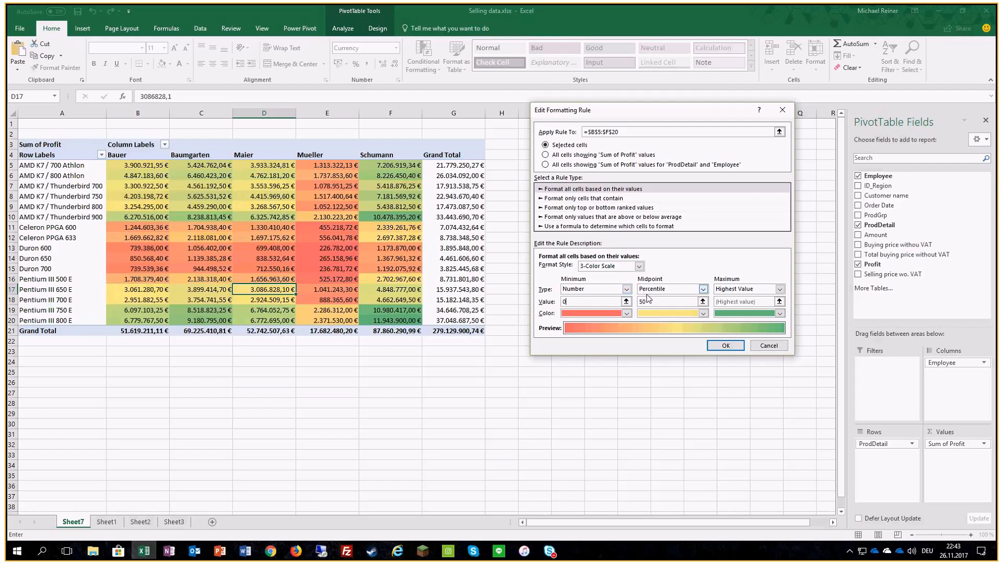
Step: Set the color scale's midpoint to percentile 20 and apply the edited rule to the PivotTable
{"action": "left_click_drag", "start_coordinate": [648, 303], "coordinate": [620, 304]}
{"action": "type", "text": "20"}
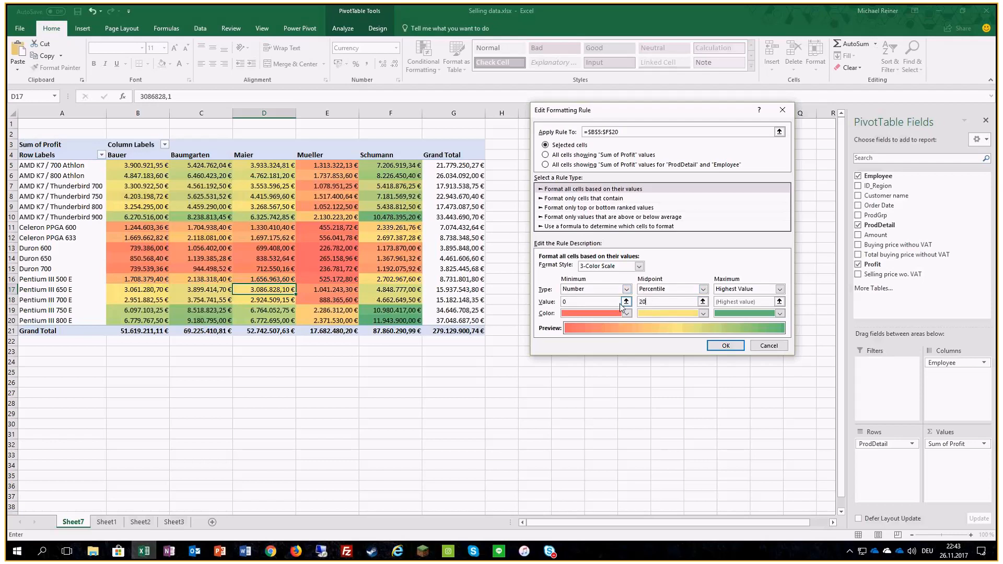
{"action": "left_click", "coordinate": [722, 347]}
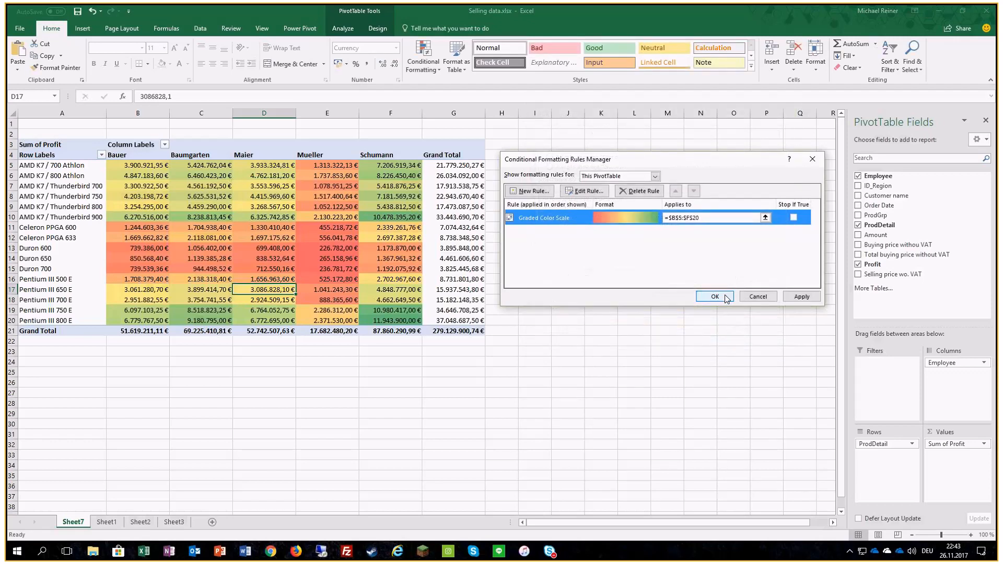
{"action": "left_click", "coordinate": [715, 297]}
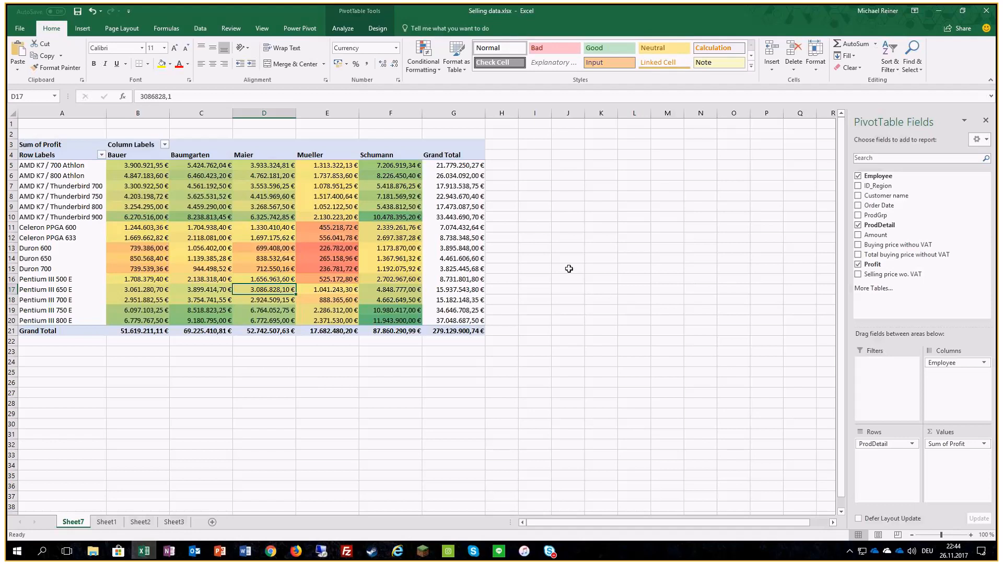
Step: Edit the PivotTable's color scale rule again so that its maximum is the Number 6000000, and apply it
{"action": "left_click", "coordinate": [423, 59]}
{"action": "left_click", "coordinate": [442, 222]}
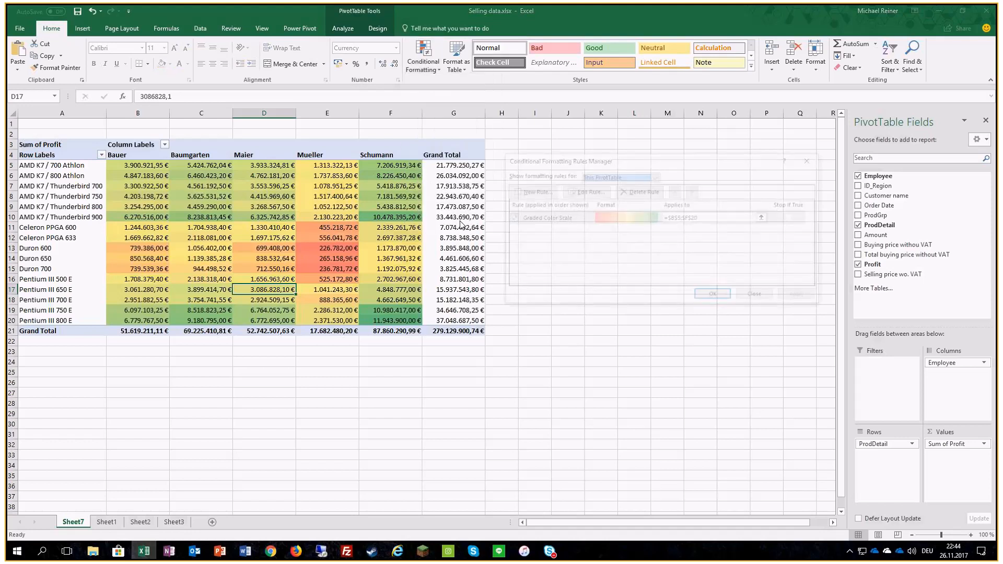
{"action": "double_click", "coordinate": [573, 219]}
{"action": "left_click", "coordinate": [780, 289]}
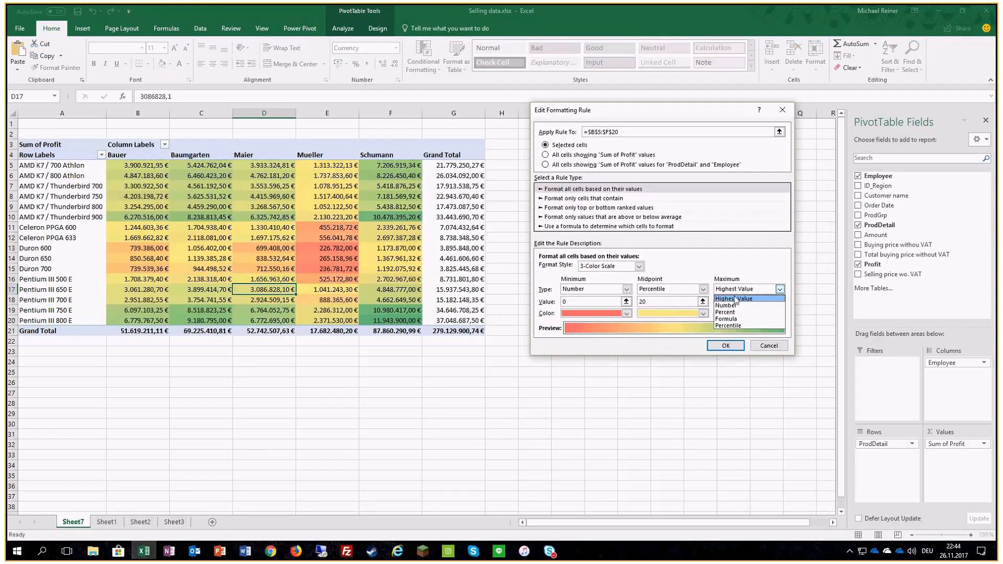
{"action": "left_click", "coordinate": [729, 306]}
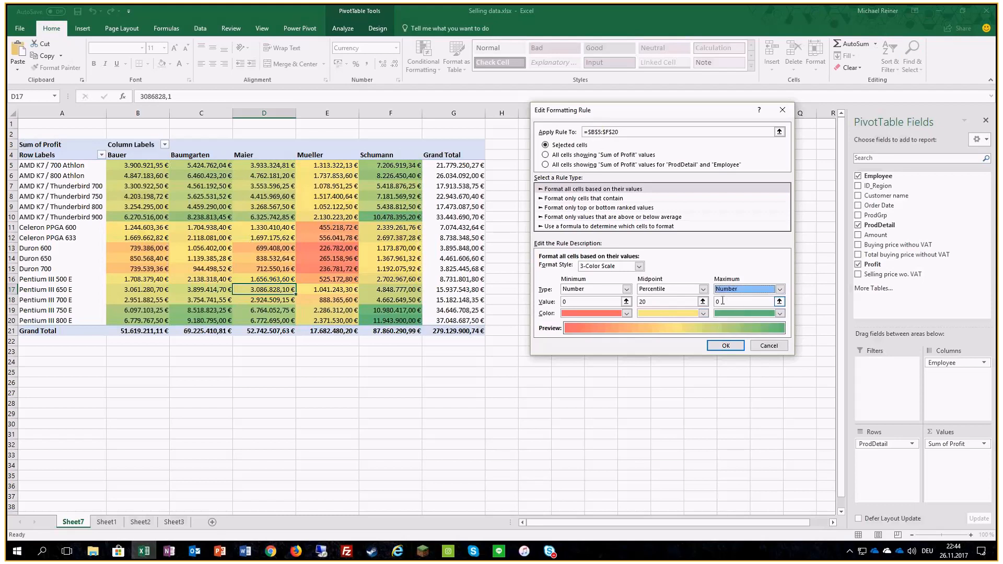
{"action": "left_click", "coordinate": [722, 302]}
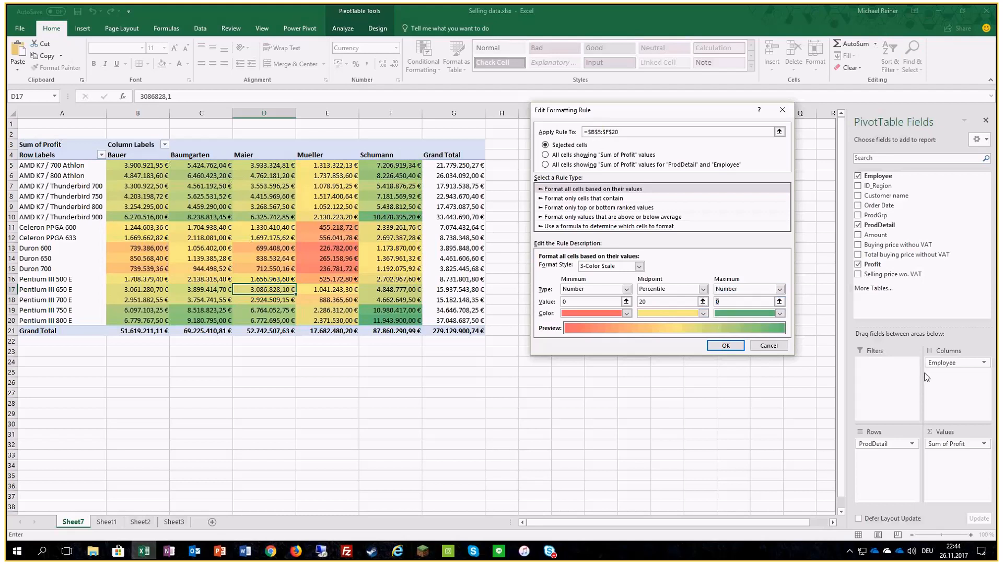
{"action": "type", "text": "6000000"}
{"action": "left_click", "coordinate": [724, 346]}
{"action": "left_click", "coordinate": [732, 302]}
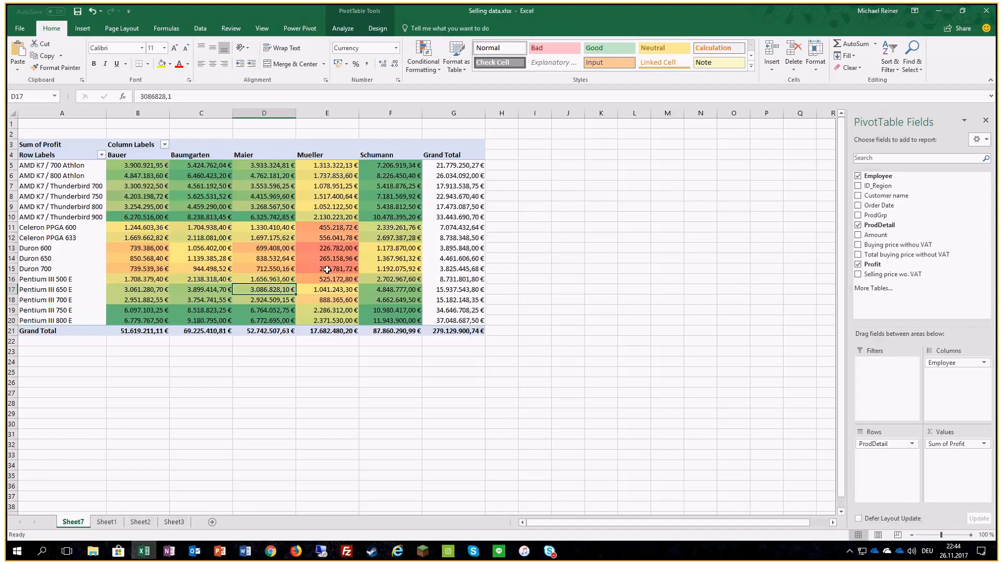
Step: Apply the Green - Yellow - Red Color Scale to the empty range B3:O17 on Sheet3
{"action": "mouse_move", "coordinate": [328, 270]}
{"action": "left_click", "coordinate": [115, 524]}
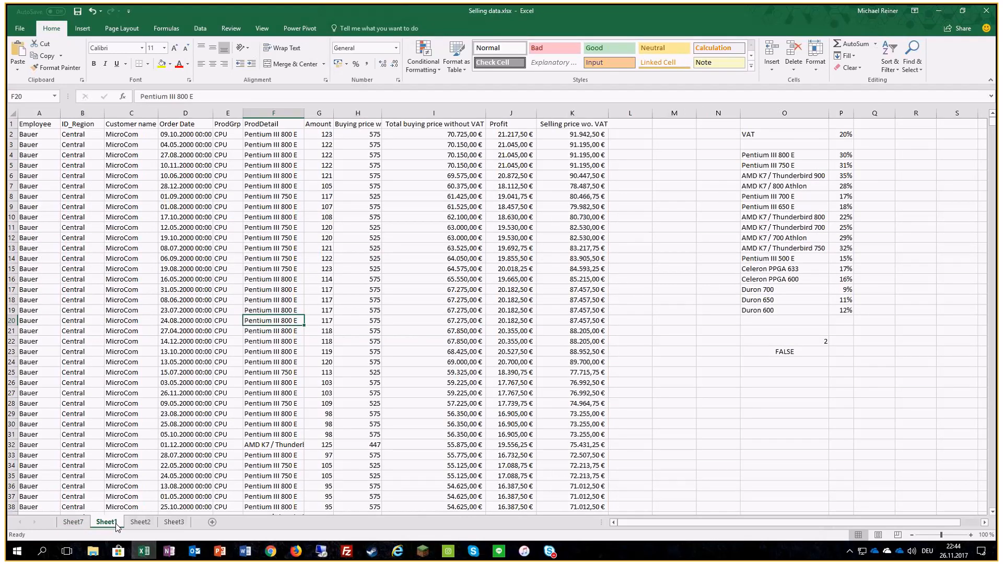
{"action": "left_click", "coordinate": [174, 522]}
{"action": "left_click_drag", "start_coordinate": [67, 143], "coordinate": [513, 291]}
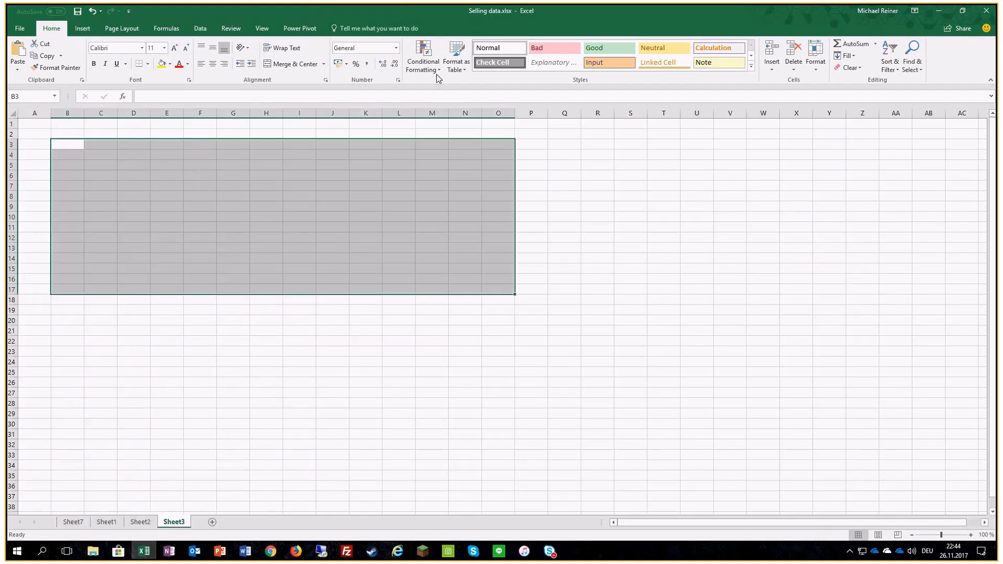
{"action": "left_click", "coordinate": [434, 66]}
{"action": "mouse_move", "coordinate": [458, 157]}
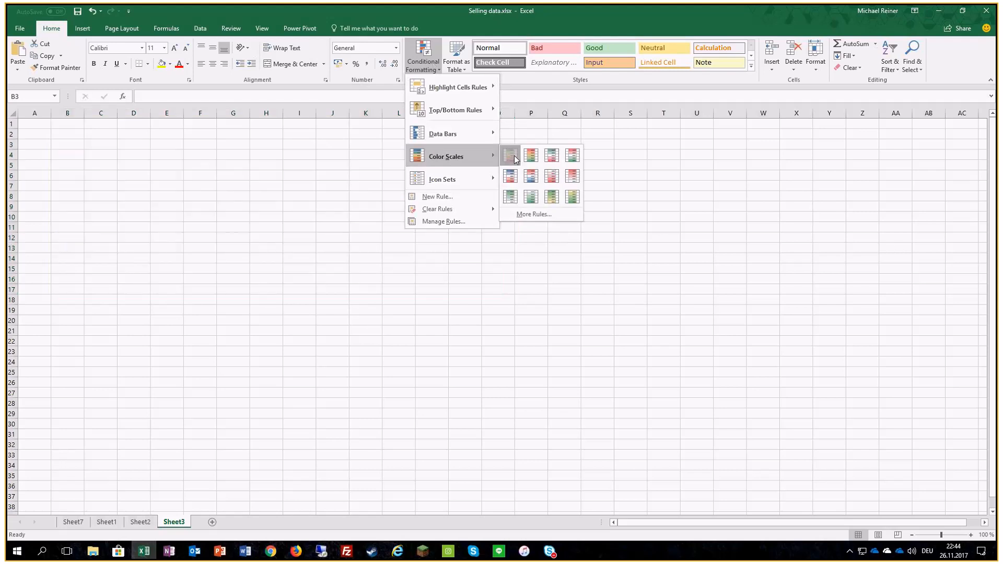
{"action": "left_click", "coordinate": [513, 155]}
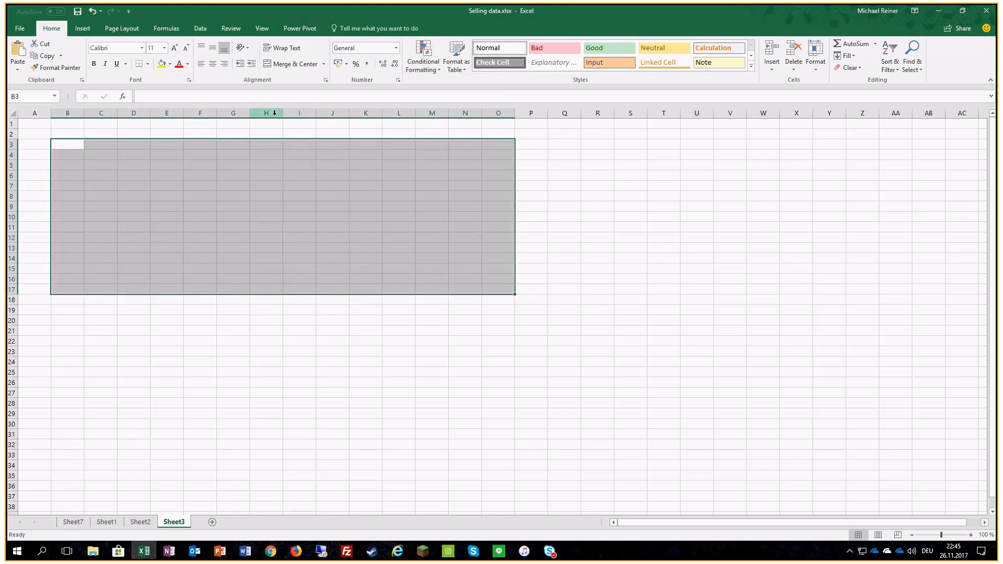
{"action": "right_click", "coordinate": [275, 113]}
{"action": "left_click_drag", "start_coordinate": [256, 134], "coordinate": [253, 459]}
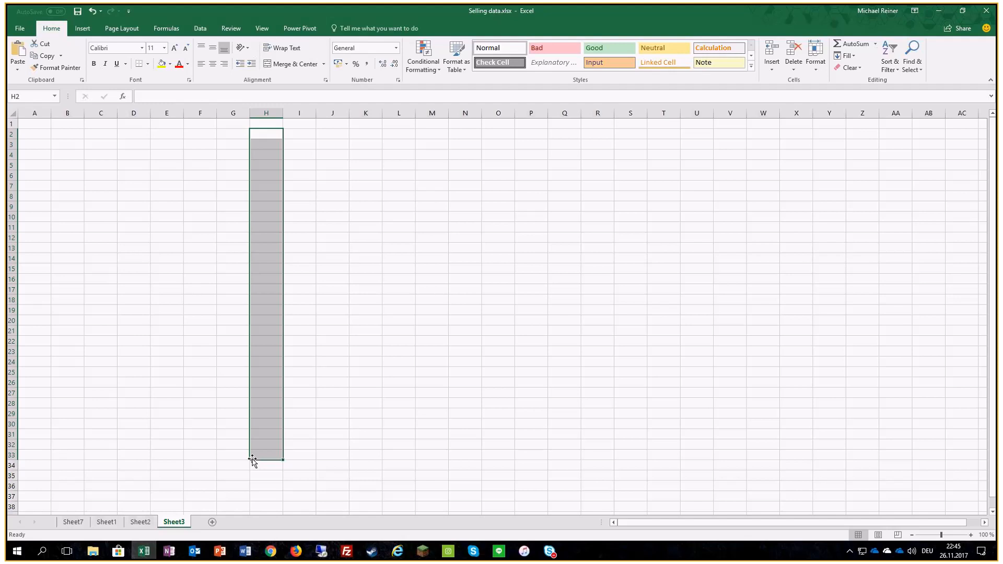
Step: Enter 1 in cell E7 and 15 in cell I12 of the color-scaled range on Sheet3
{"action": "left_click", "coordinate": [177, 187]}
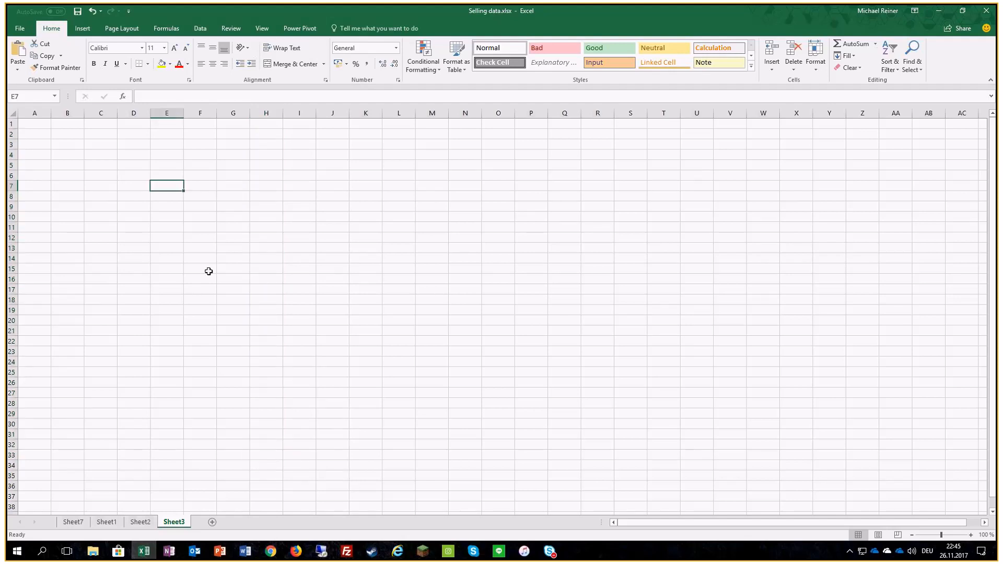
{"action": "type", "text": "1"}
{"action": "key", "text": "Return"}
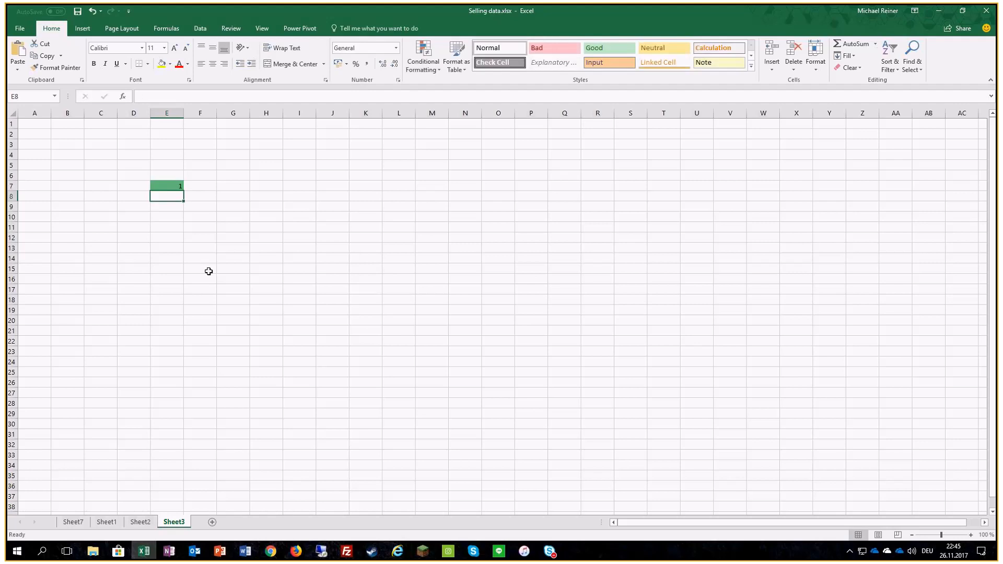
{"action": "left_click", "coordinate": [310, 241]}
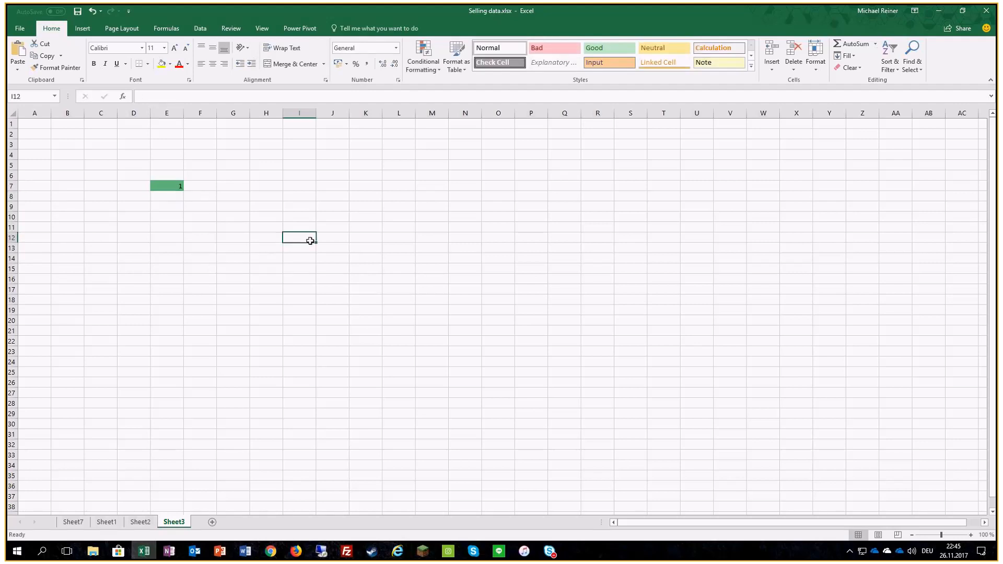
{"action": "type", "text": "15"}
{"action": "key", "text": "Return"}
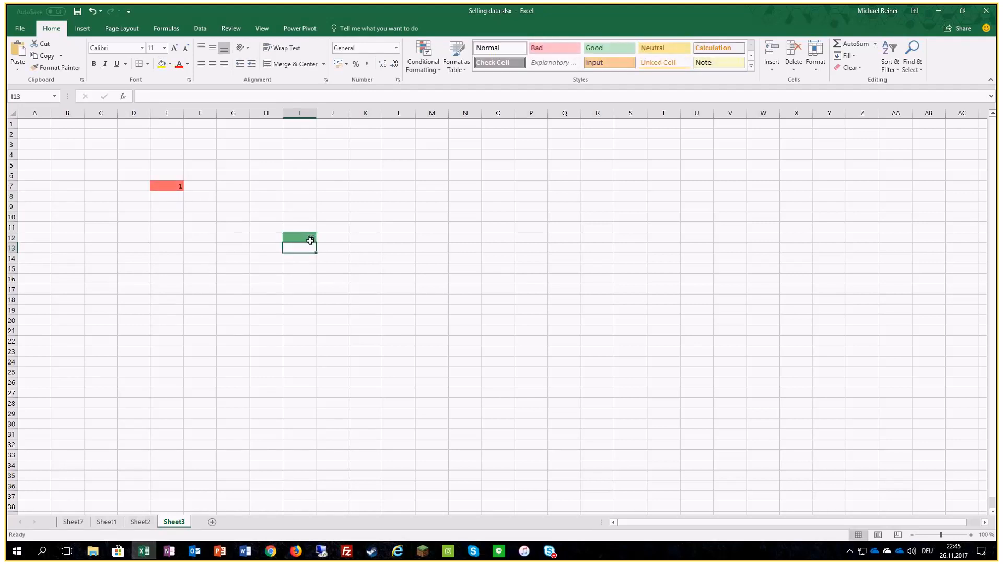
Step: Enter 4 in cell H9, 2 in F12 and 150 in K7 of the color-scaled range on Sheet3
{"action": "left_click", "coordinate": [260, 212]}
{"action": "type", "text": "4"}
{"action": "key", "text": "Return"}
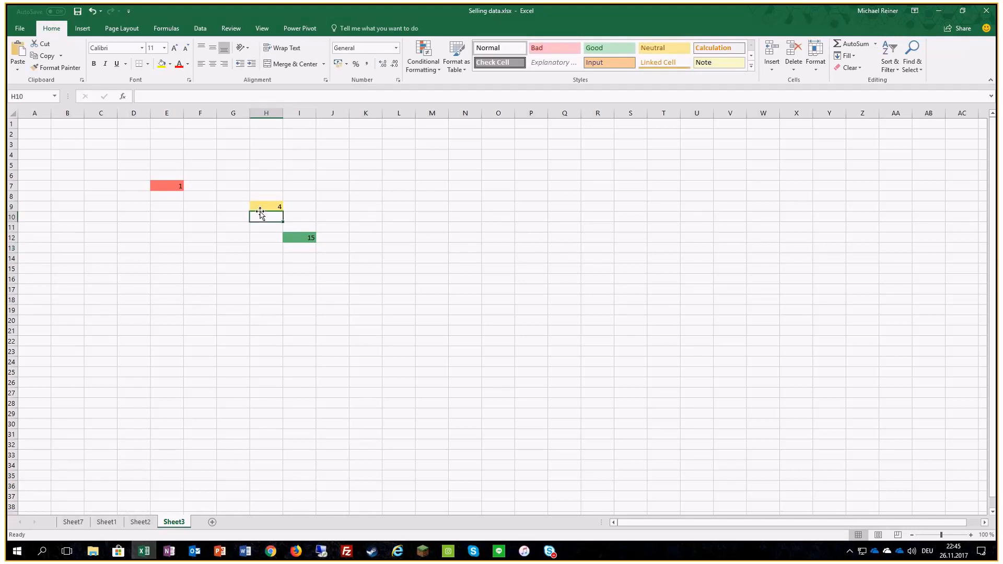
{"action": "left_click", "coordinate": [202, 237]}
{"action": "type", "text": "2"}
{"action": "key", "text": "Return"}
{"action": "left_click", "coordinate": [354, 190]}
{"action": "type", "text": "150"}
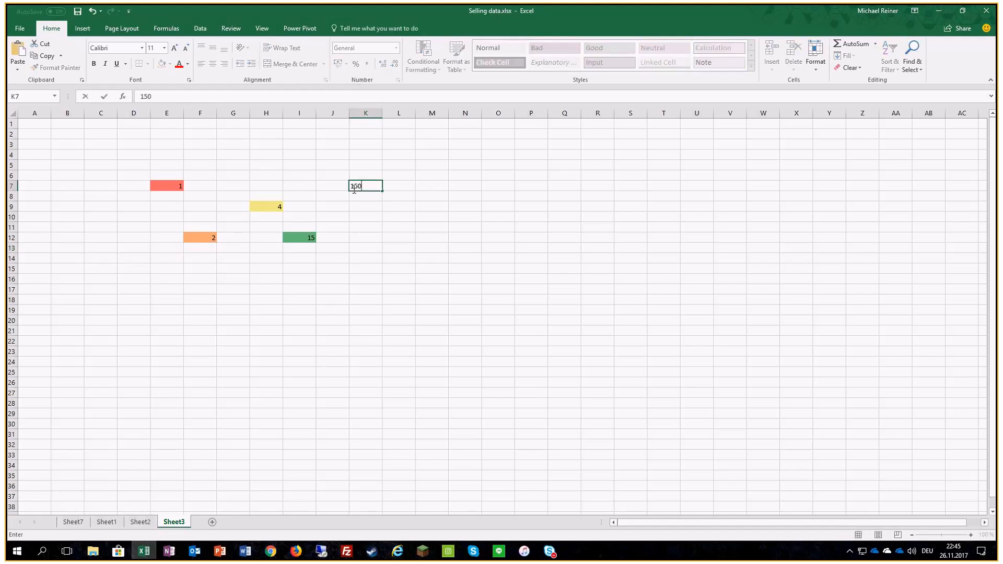
{"action": "key", "text": "Return"}
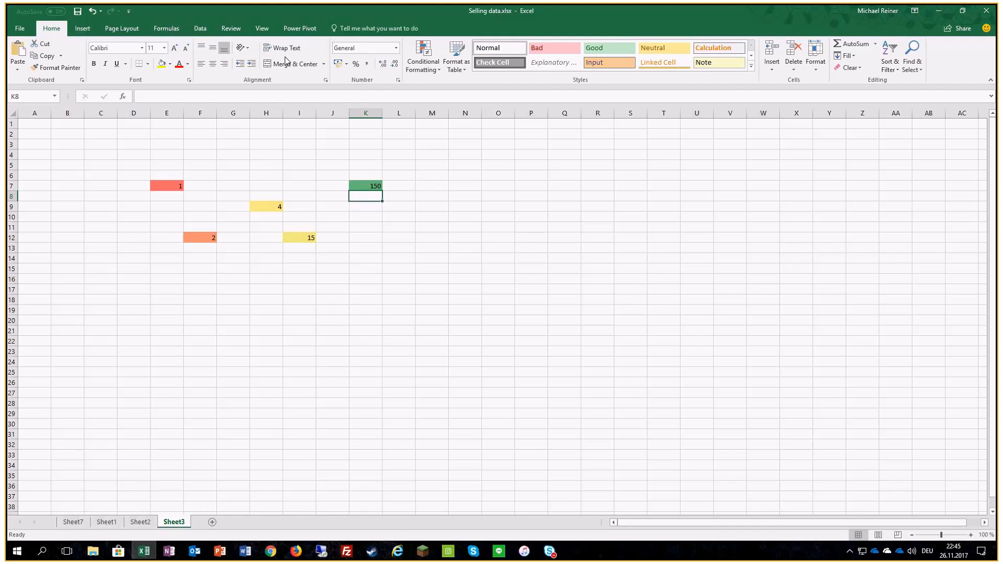
{"action": "left_click", "coordinate": [429, 69]}
{"action": "mouse_move", "coordinate": [462, 207]}
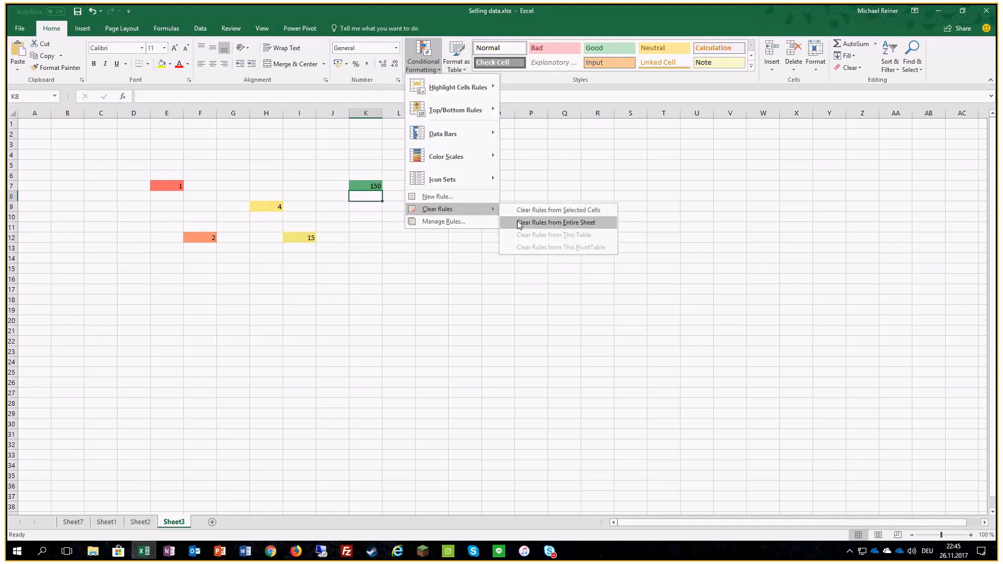
{"action": "left_click", "coordinate": [415, 264]}
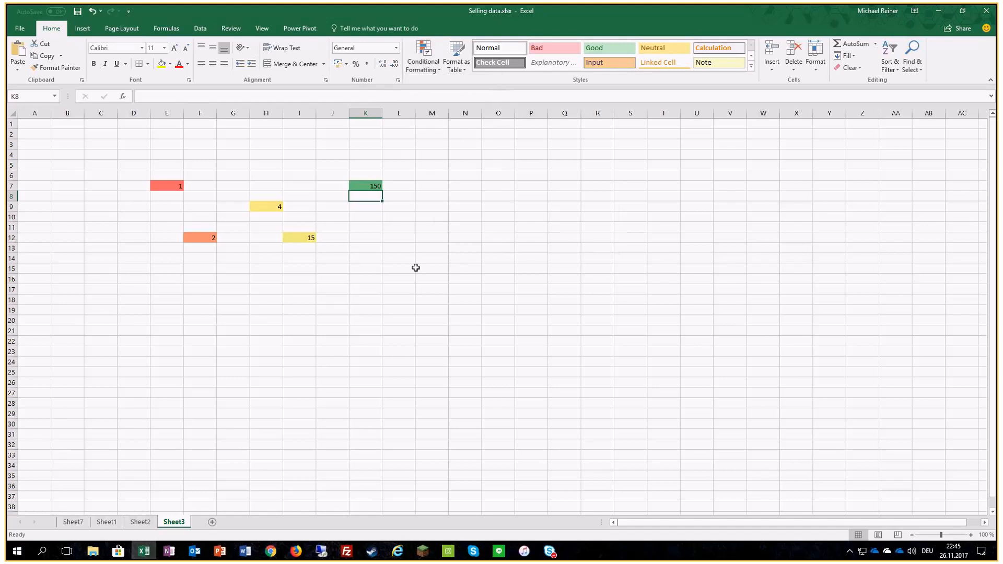
Step: Select all cells with the same conditional format as K8 using Go To Special, and clear the rules from those cells
{"action": "left_click", "coordinate": [916, 70]}
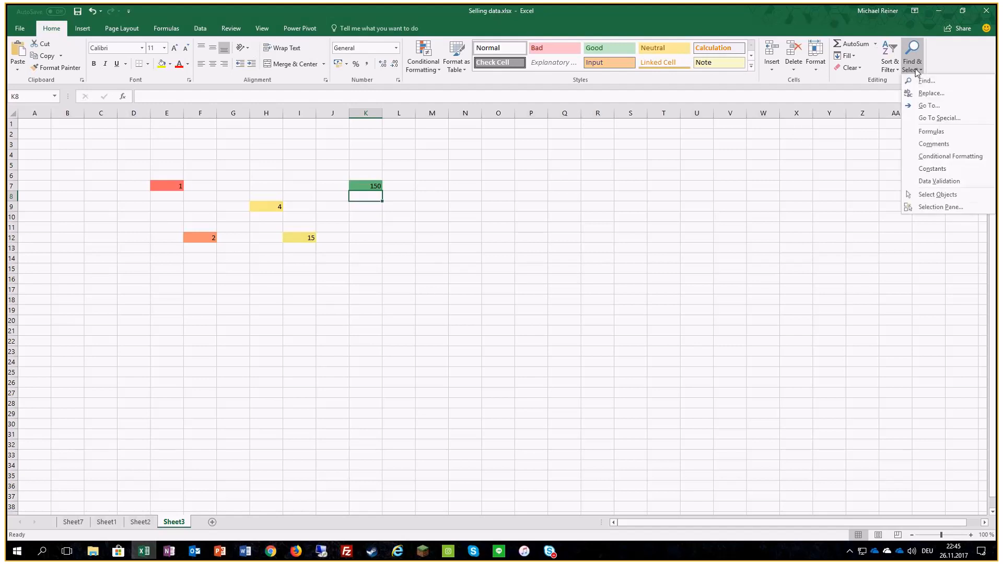
{"action": "left_click", "coordinate": [927, 107]}
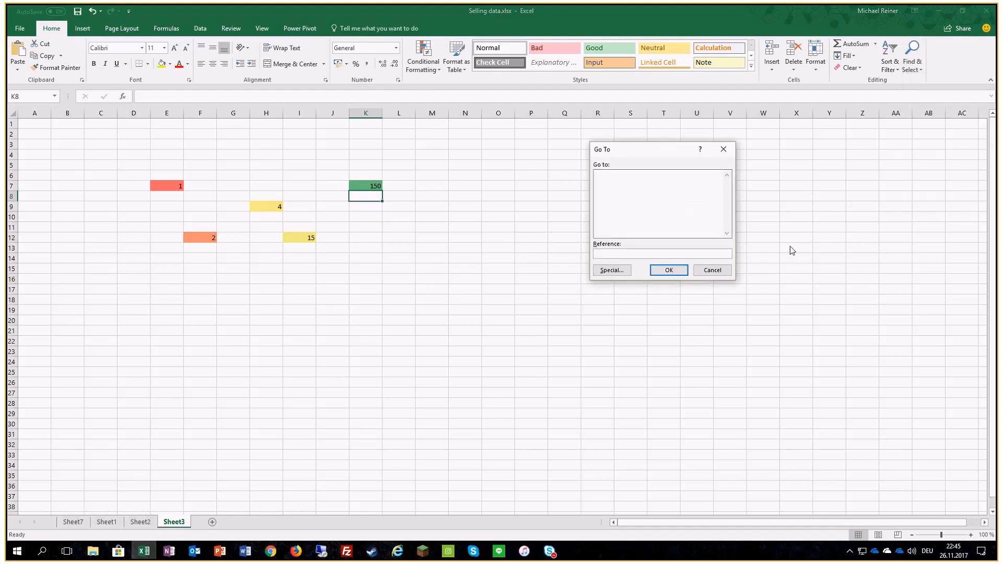
{"action": "left_click", "coordinate": [616, 272]}
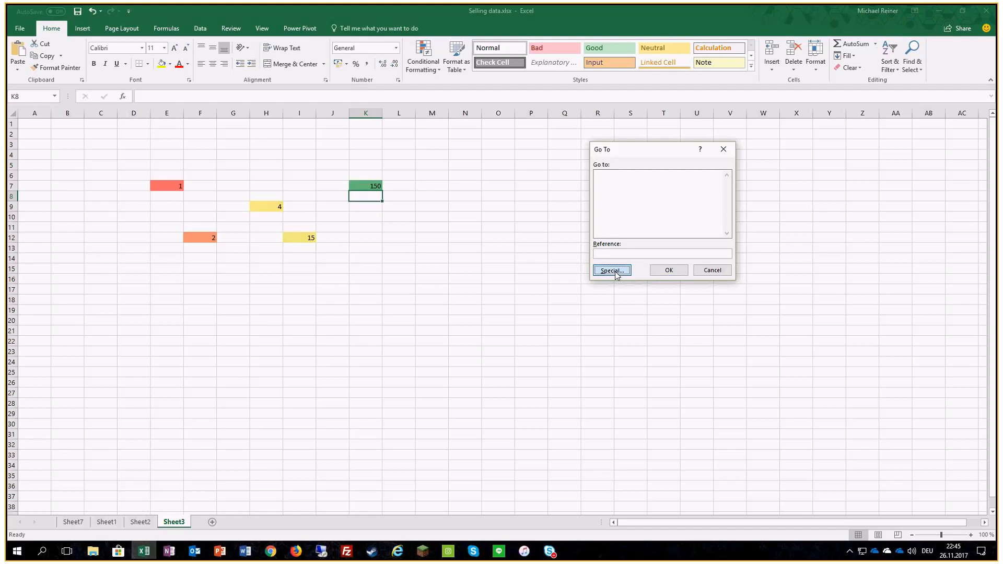
{"action": "left_click", "coordinate": [681, 241]}
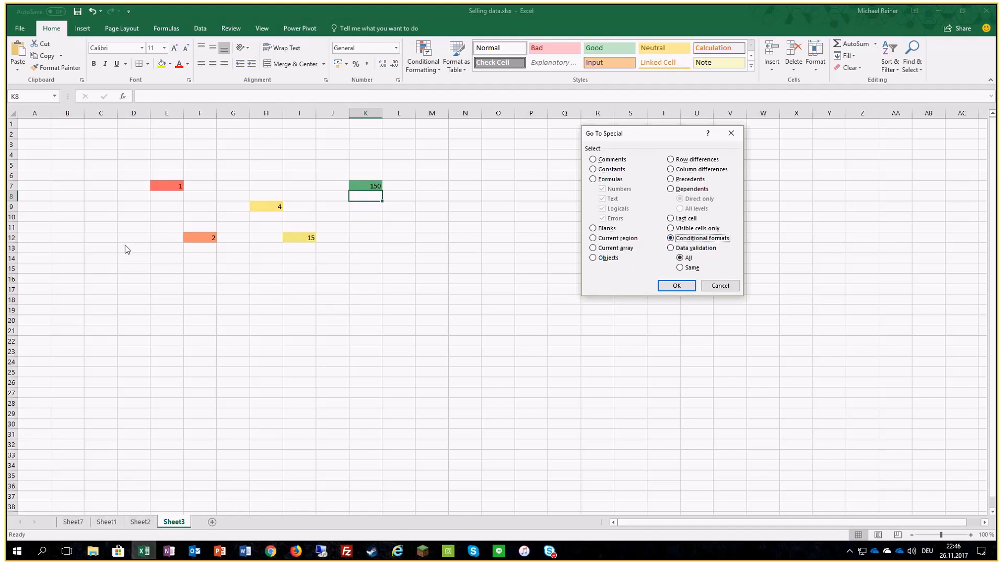
{"action": "left_click", "coordinate": [684, 268]}
{"action": "left_click", "coordinate": [677, 286]}
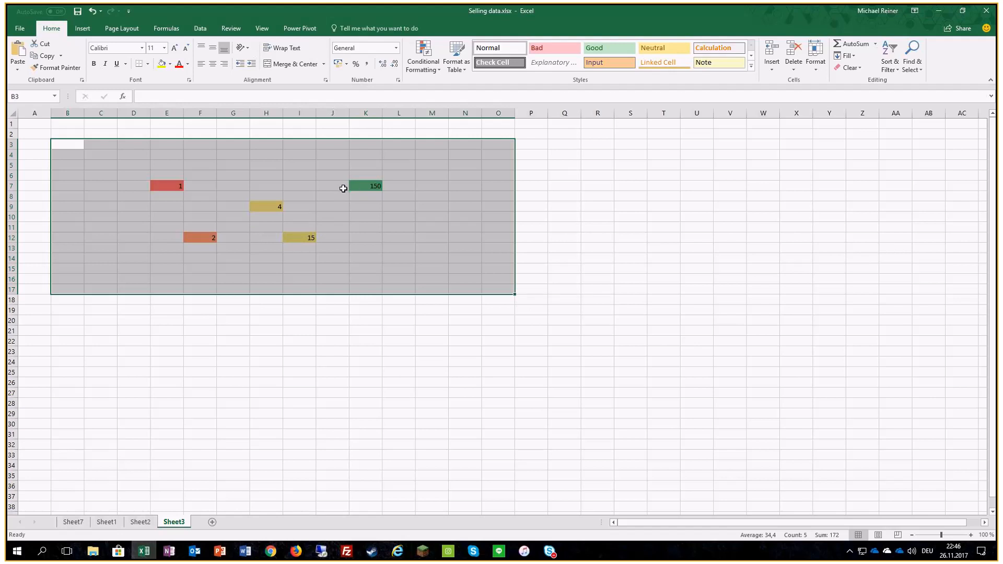
{"action": "left_click", "coordinate": [423, 57]}
{"action": "mouse_move", "coordinate": [448, 209]}
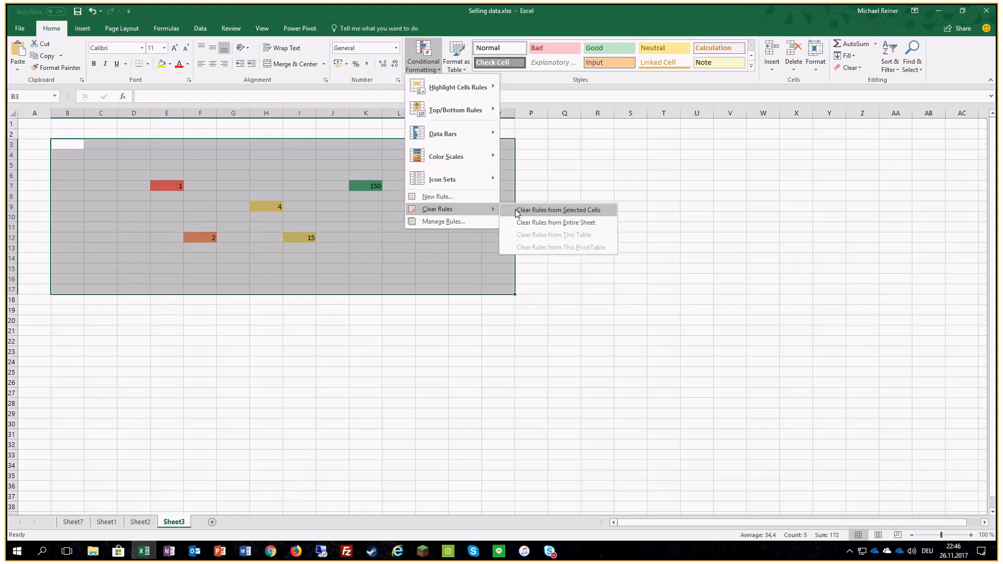
{"action": "left_click", "coordinate": [516, 210]}
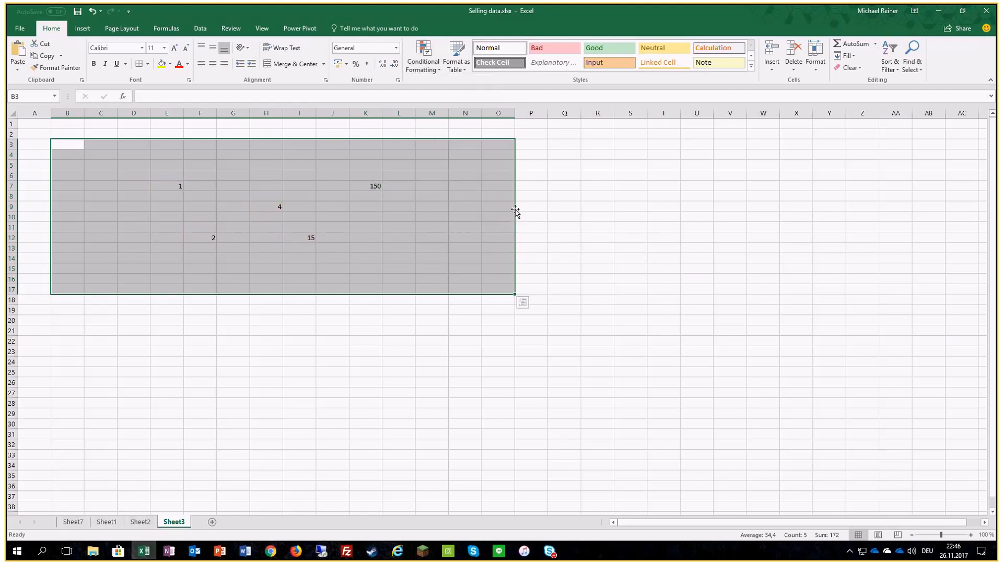
{"action": "left_click", "coordinate": [415, 249]}
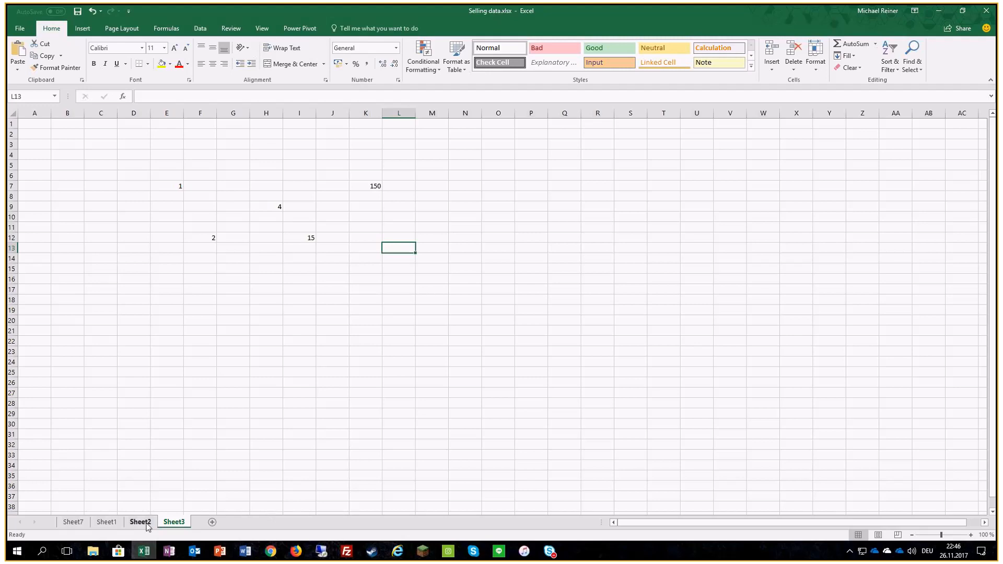
{"action": "left_click", "coordinate": [106, 522]}
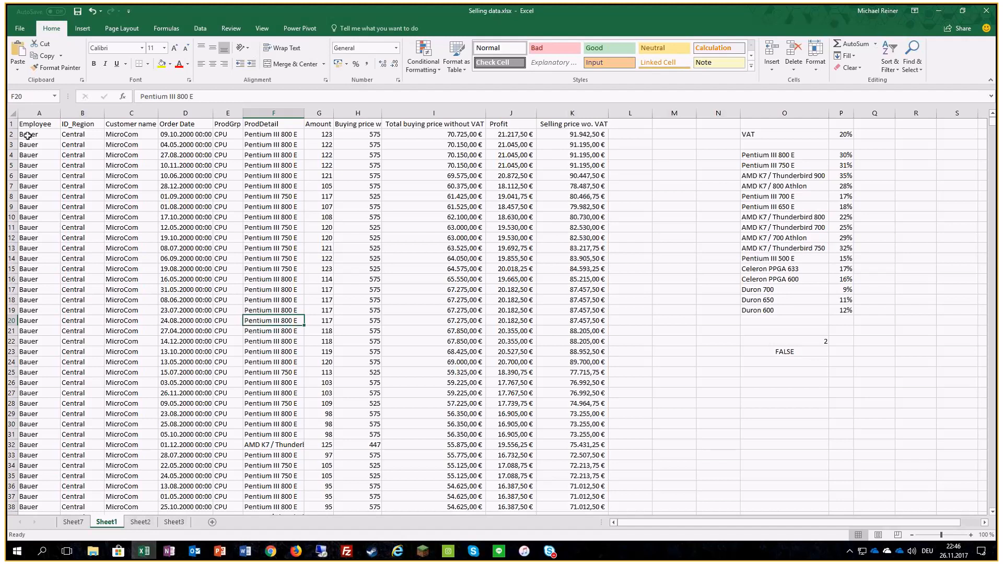
{"action": "left_click", "coordinate": [168, 525]}
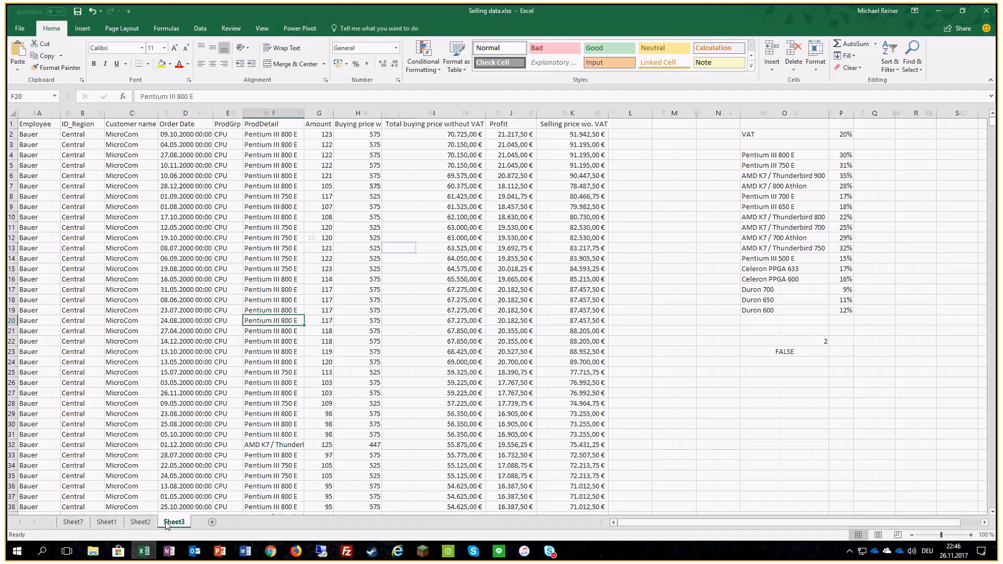
{"action": "left_click", "coordinate": [142, 523]}
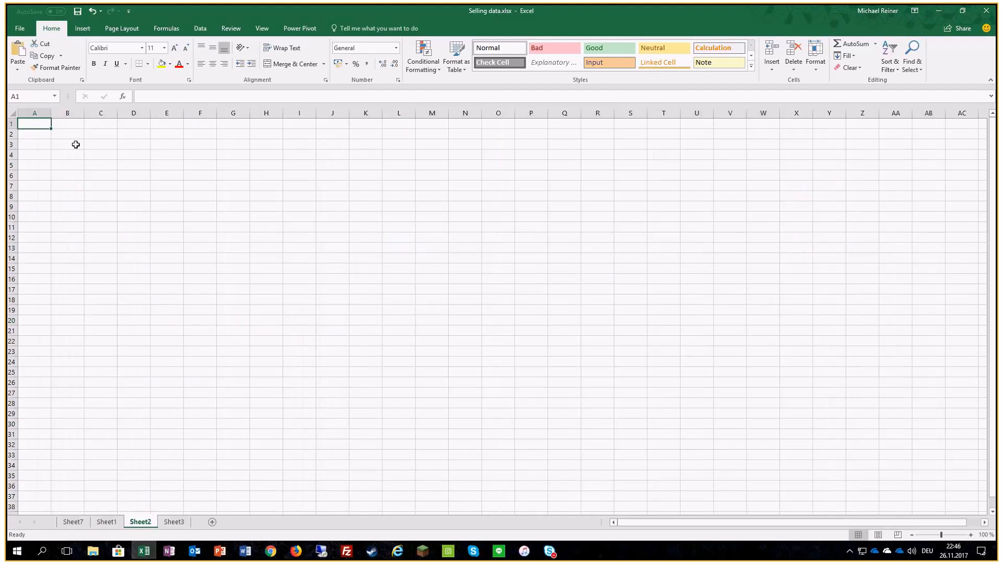
{"action": "left_click_drag", "start_coordinate": [61, 137], "coordinate": [594, 133]}
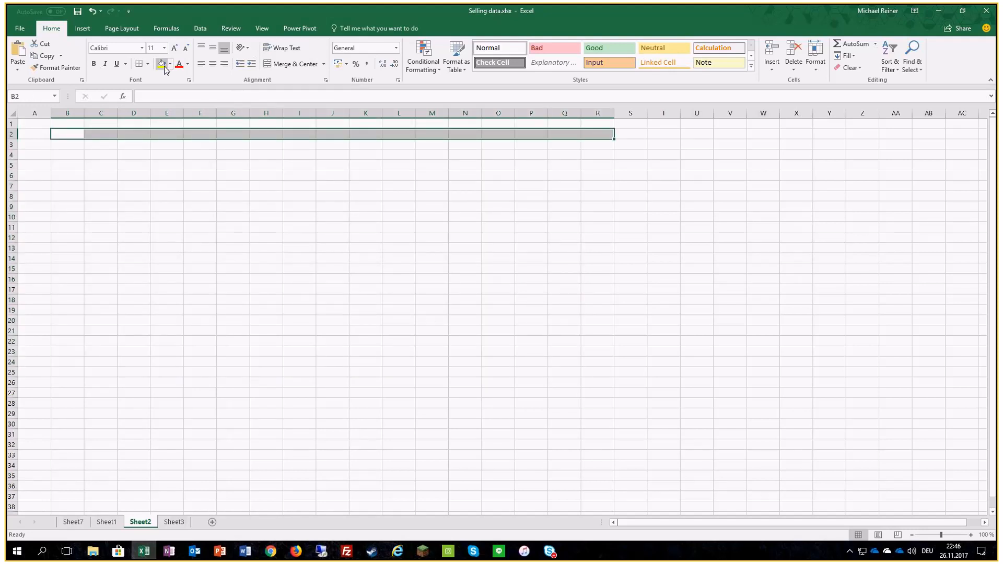
{"action": "left_click", "coordinate": [304, 174]}
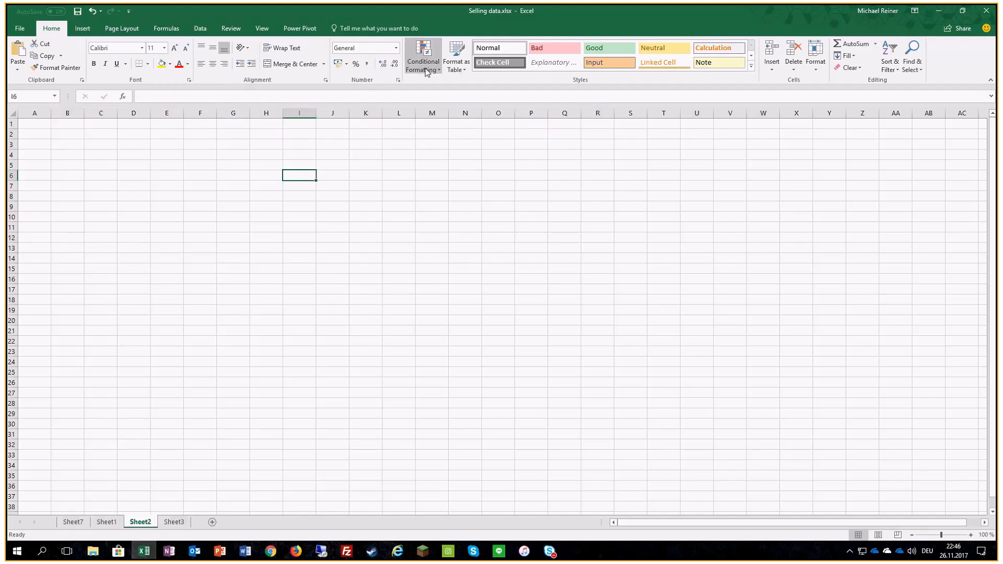
{"action": "left_click", "coordinate": [462, 67]}
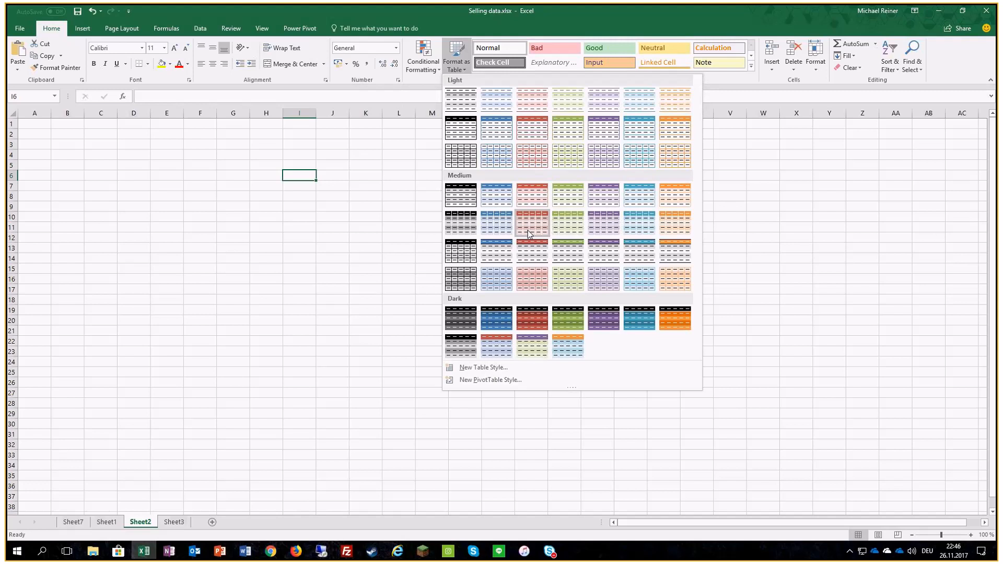
{"action": "left_click", "coordinate": [284, 205]}
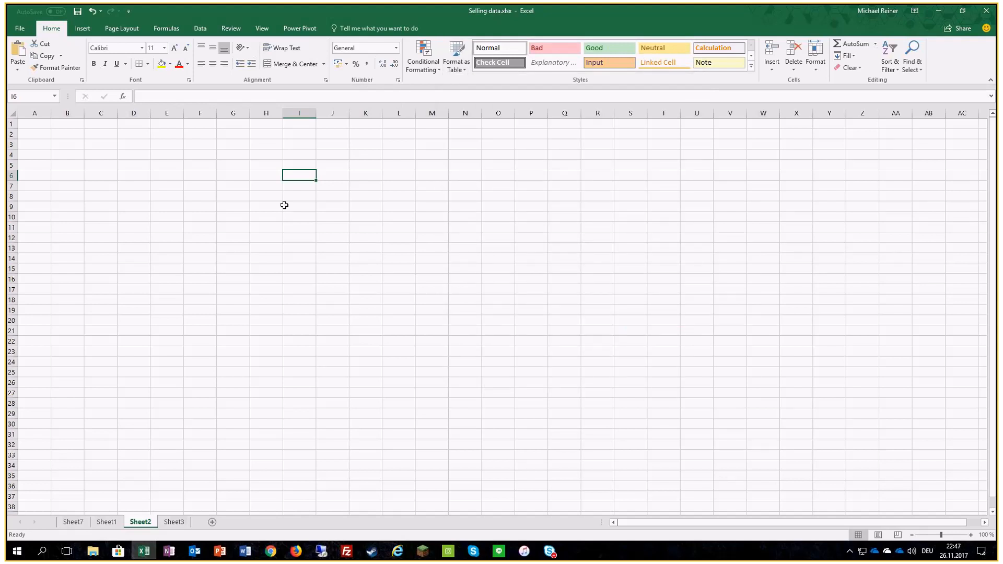
{"action": "left_click", "coordinate": [174, 522]}
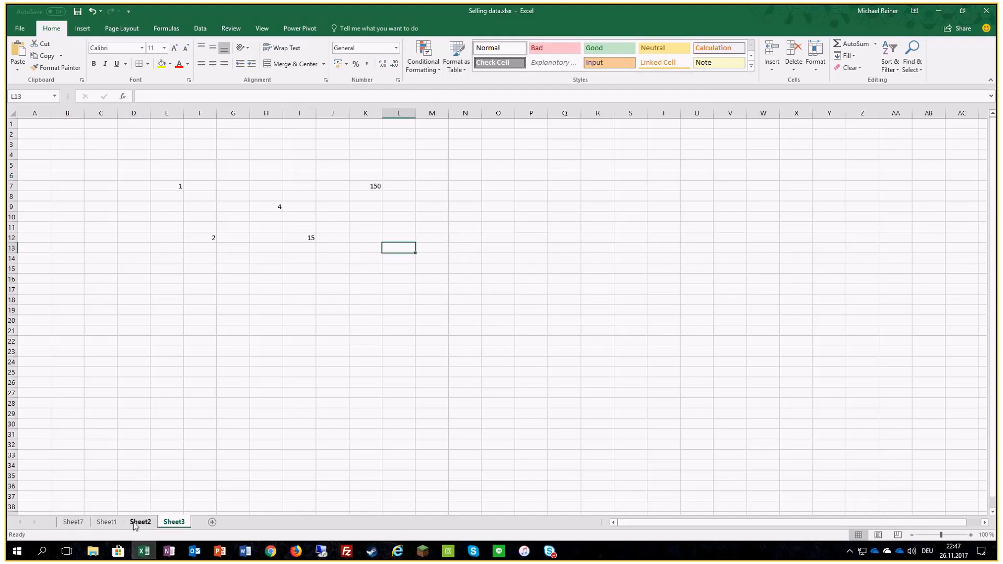
Step: Add a Greater Than rule to K2 on Sheet1 comparing it with =$I$2, formatted as Green Fill with Dark Green Text
{"action": "left_click", "coordinate": [106, 522]}
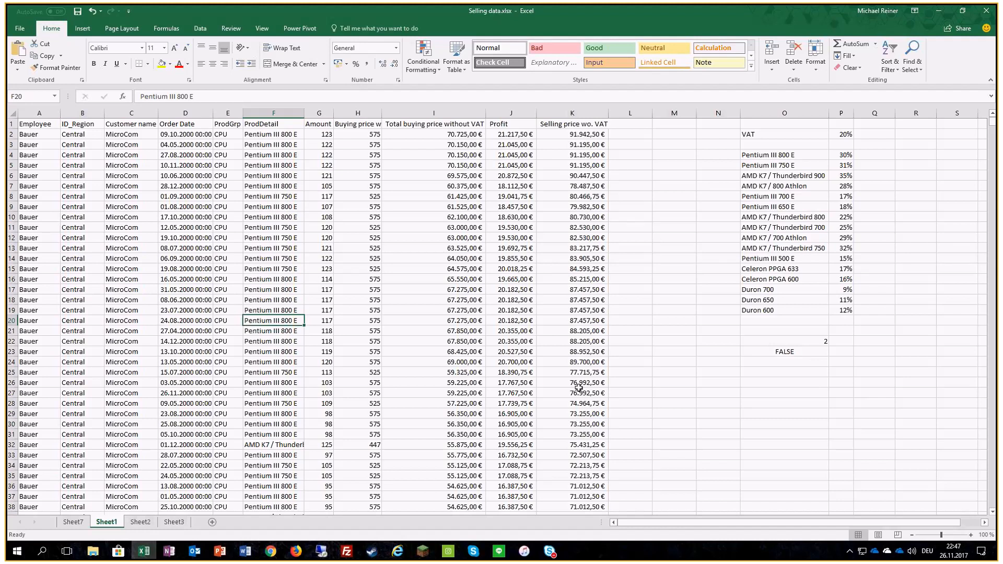
{"action": "left_click", "coordinate": [567, 134]}
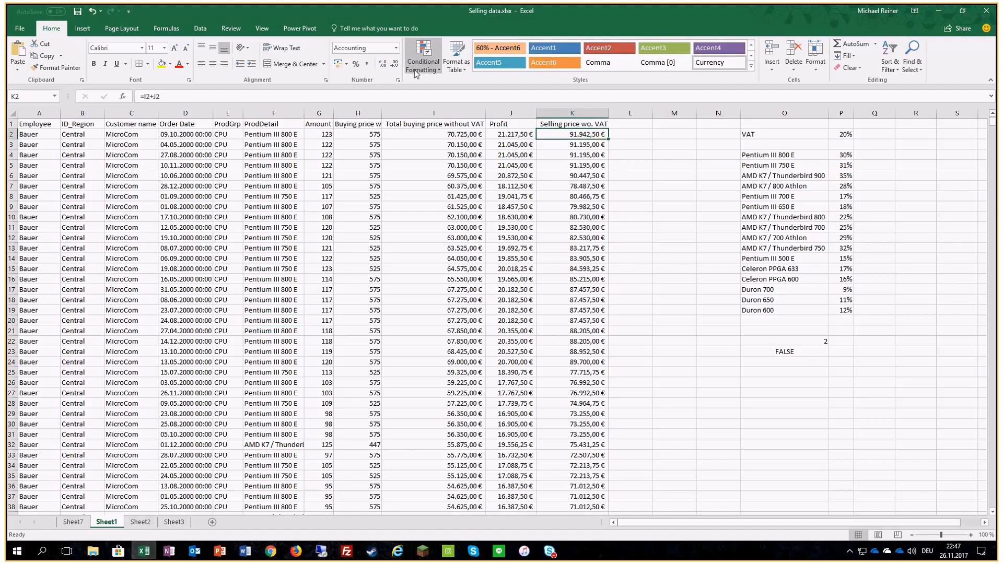
{"action": "left_click", "coordinate": [421, 65]}
{"action": "mouse_move", "coordinate": [457, 87]}
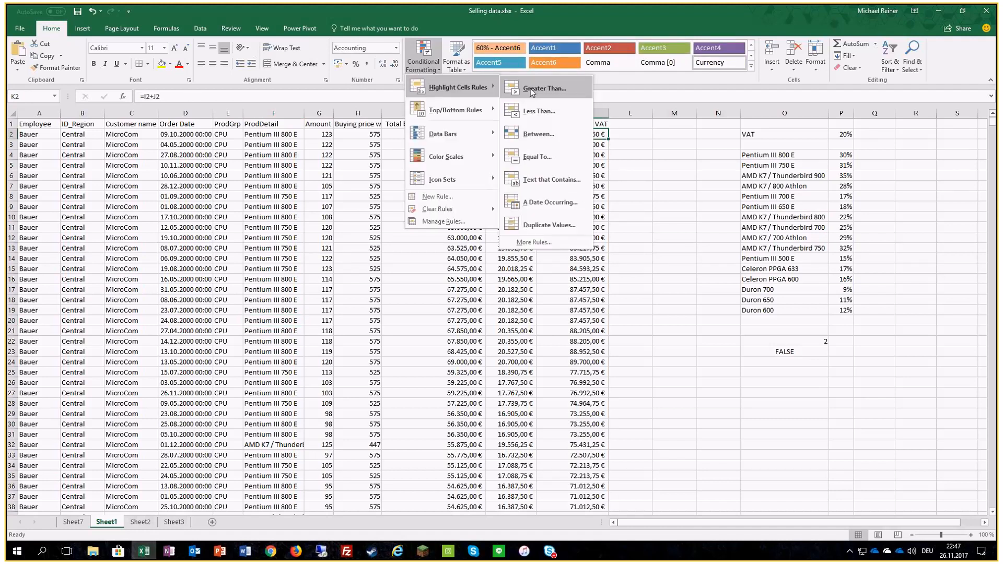
{"action": "left_click", "coordinate": [531, 89]}
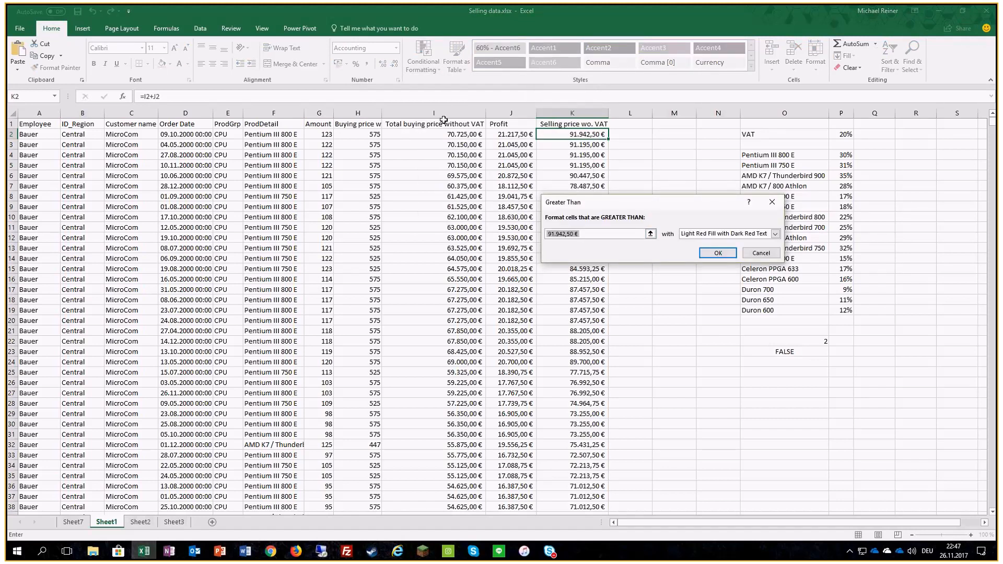
{"action": "left_click", "coordinate": [434, 134]}
{"action": "left_click", "coordinate": [775, 234]}
{"action": "left_click", "coordinate": [699, 258]}
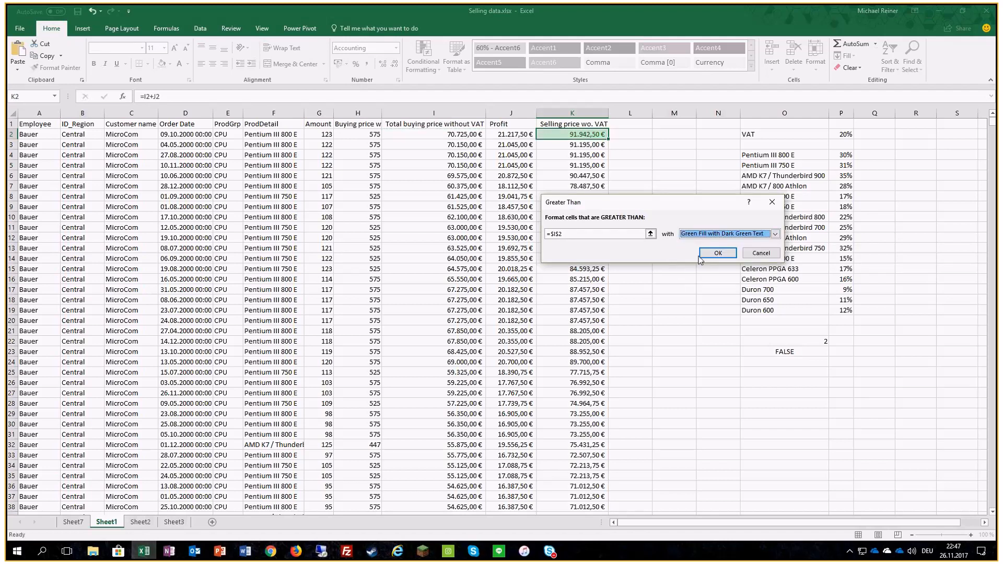
{"action": "left_click", "coordinate": [721, 252]}
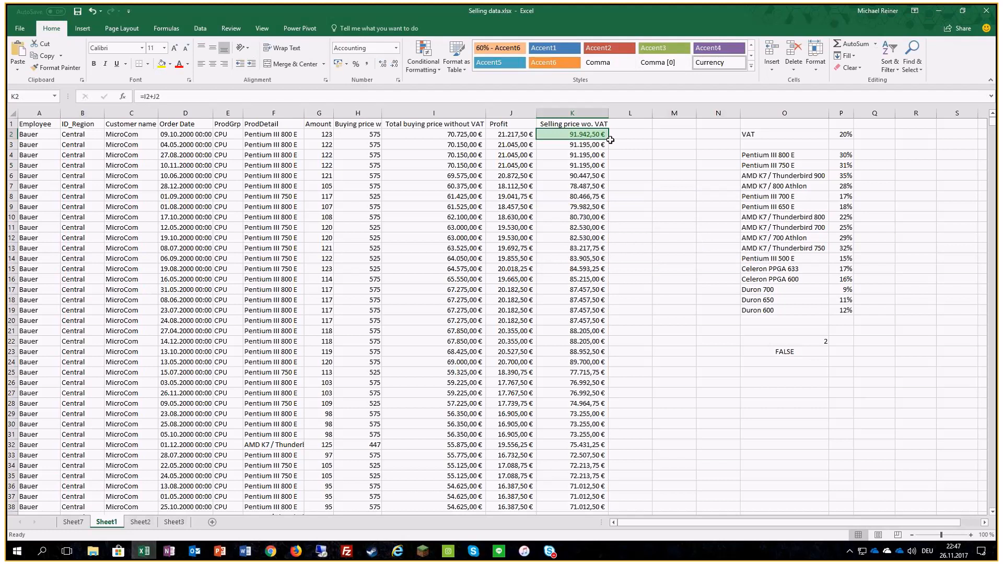
Step: Fill K2 with its conditional format down the Selling price wo. VAT column and review the highlighted rows
{"action": "double_click", "coordinate": [610, 138]}
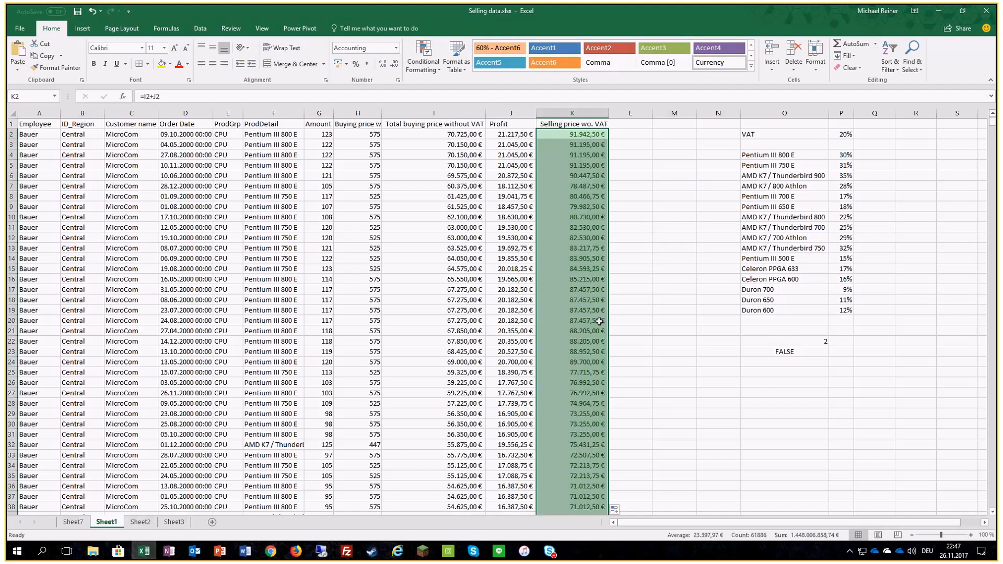
{"action": "scroll", "coordinate": [595, 320], "scroll_direction": "down", "scroll_amount": 9}
{"action": "scroll", "coordinate": [595, 320], "scroll_direction": "down", "scroll_amount": 8}
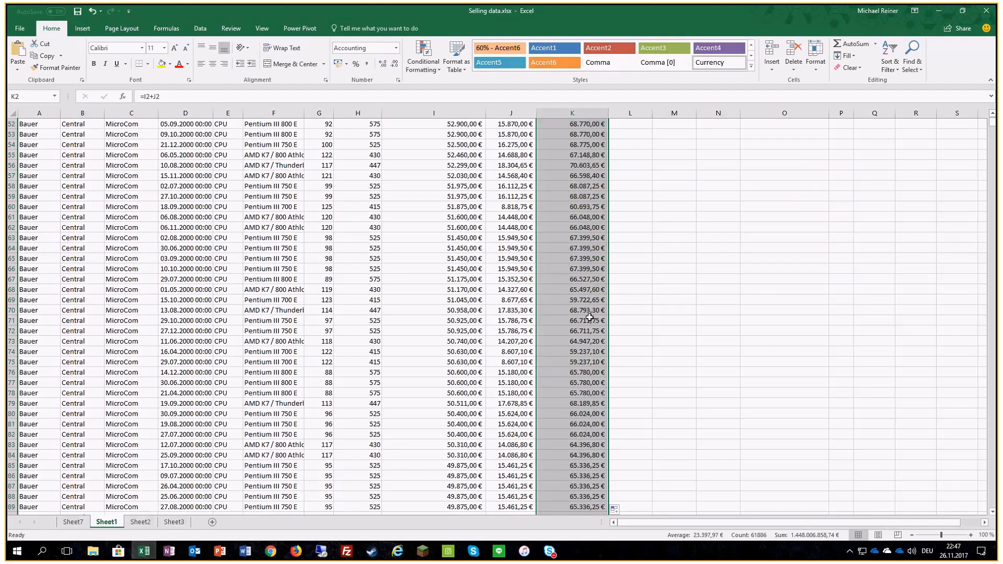
{"action": "left_click", "coordinate": [590, 317]}
{"action": "scroll", "coordinate": [589, 275], "scroll_direction": "up", "scroll_amount": 7}
{"action": "scroll", "coordinate": [589, 274], "scroll_direction": "up", "scroll_amount": 6}
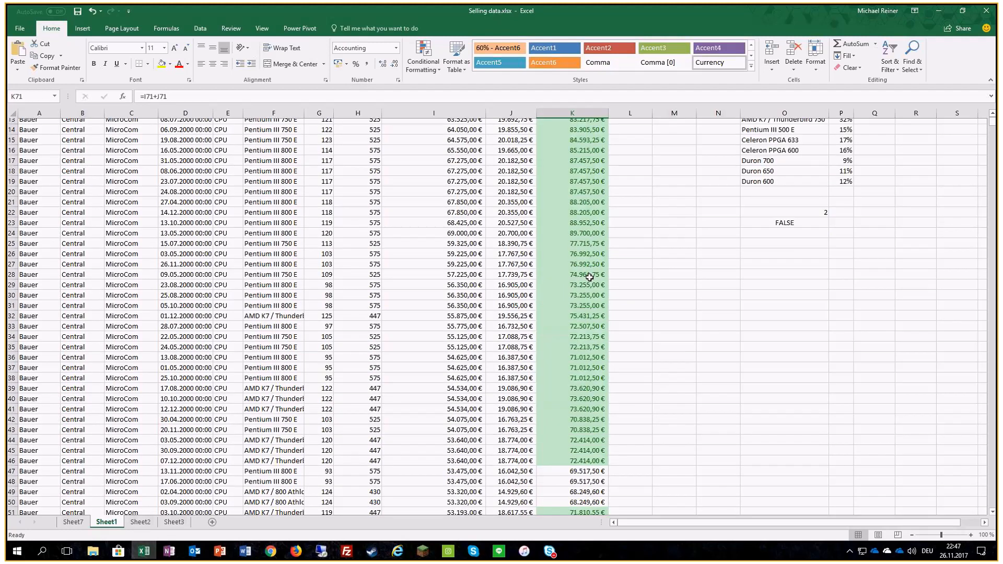
{"action": "scroll", "coordinate": [589, 277], "scroll_direction": "up", "scroll_amount": 4}
Step: Edit the conditional formatting rule on K2 so it compares the cell value with the row-relative reference =$I2
{"action": "left_click", "coordinate": [577, 132]}
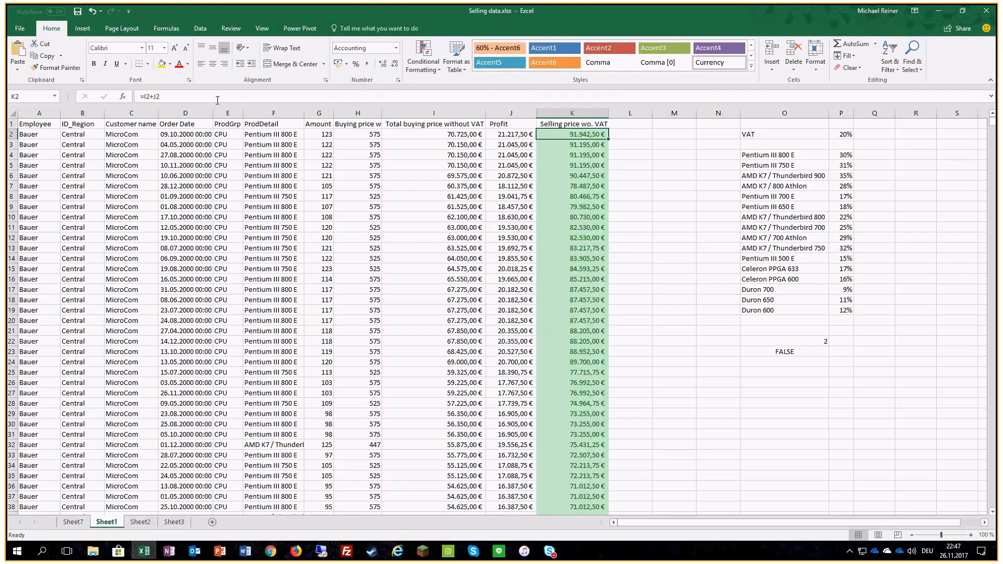
{"action": "left_click", "coordinate": [424, 58]}
{"action": "left_click", "coordinate": [440, 217]}
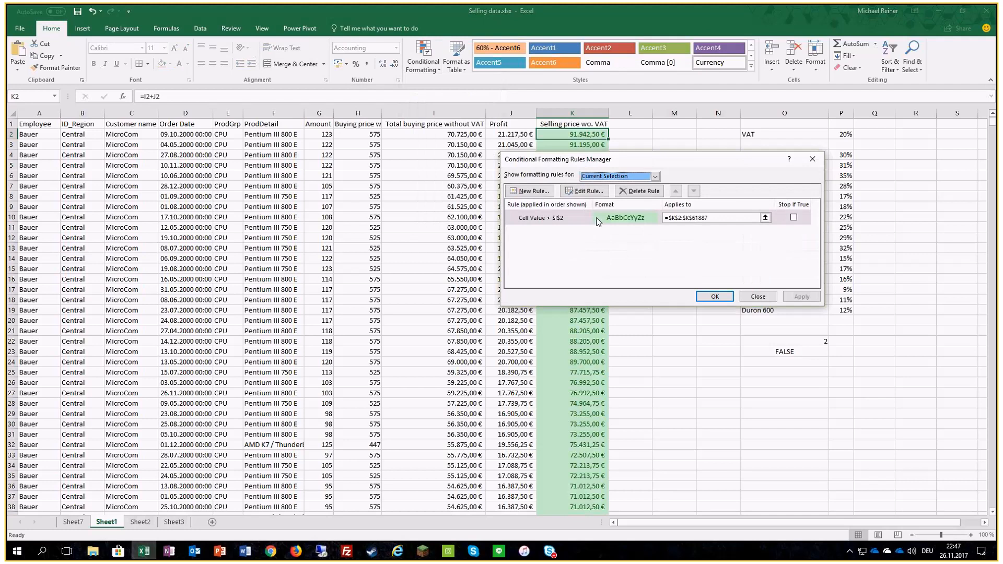
{"action": "left_click", "coordinate": [599, 221]}
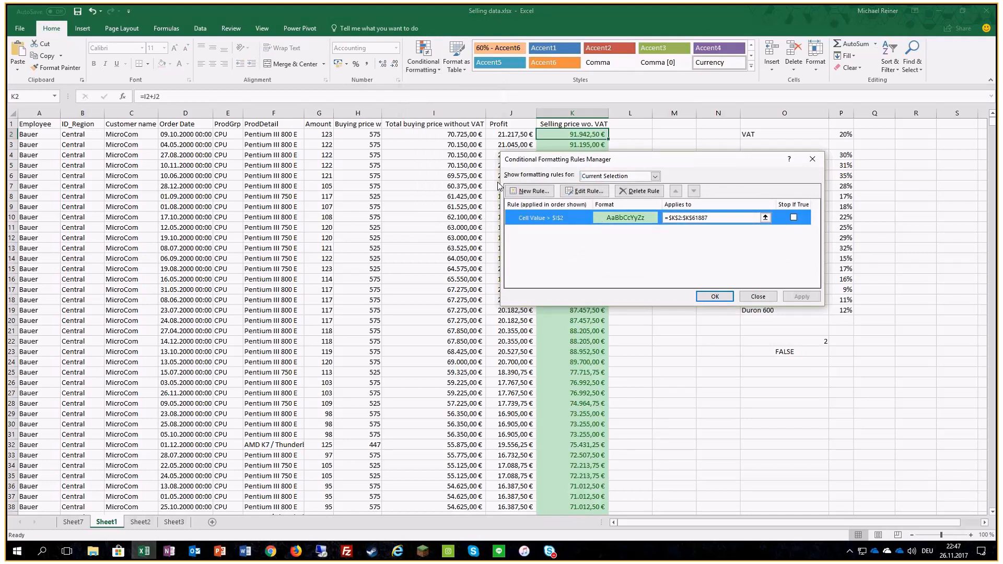
{"action": "double_click", "coordinate": [598, 214]}
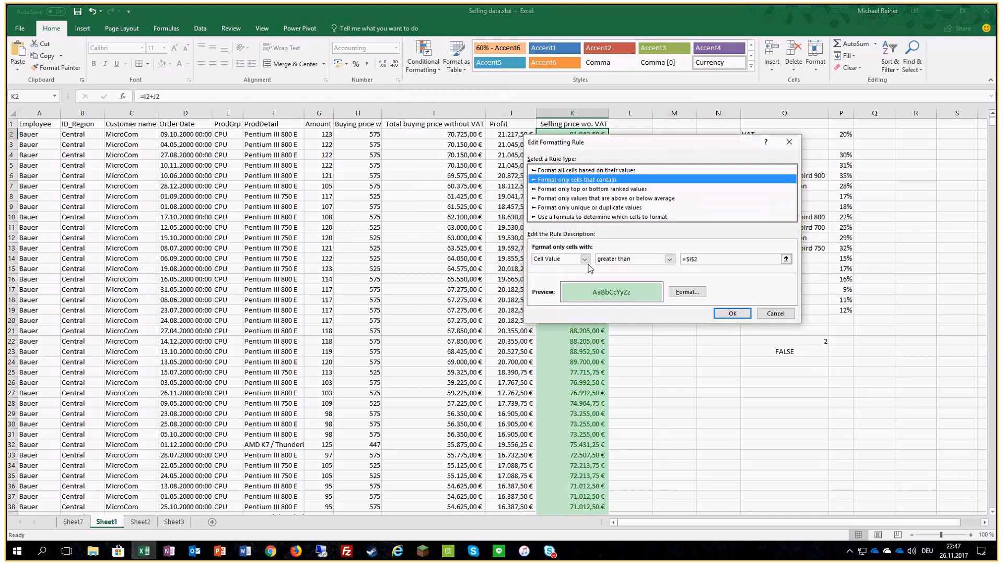
{"action": "left_click", "coordinate": [690, 259]}
{"action": "key", "text": "Delete"}
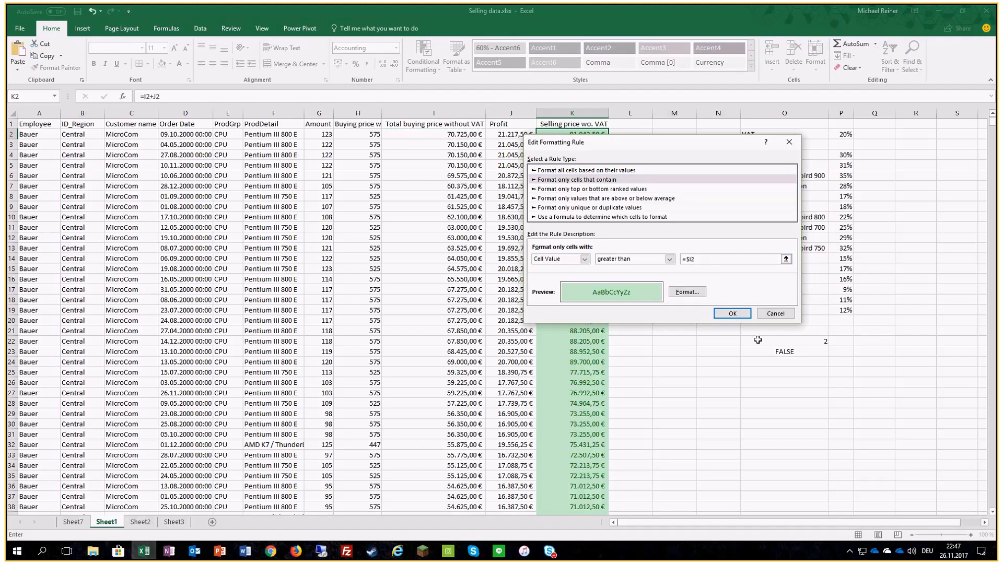
{"action": "left_click", "coordinate": [733, 314]}
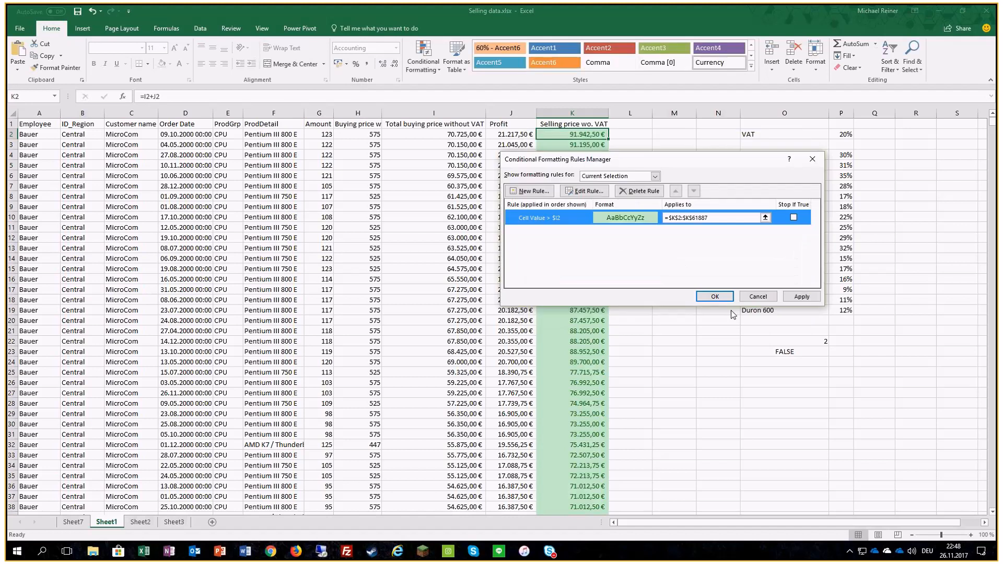
{"action": "left_click", "coordinate": [716, 297]}
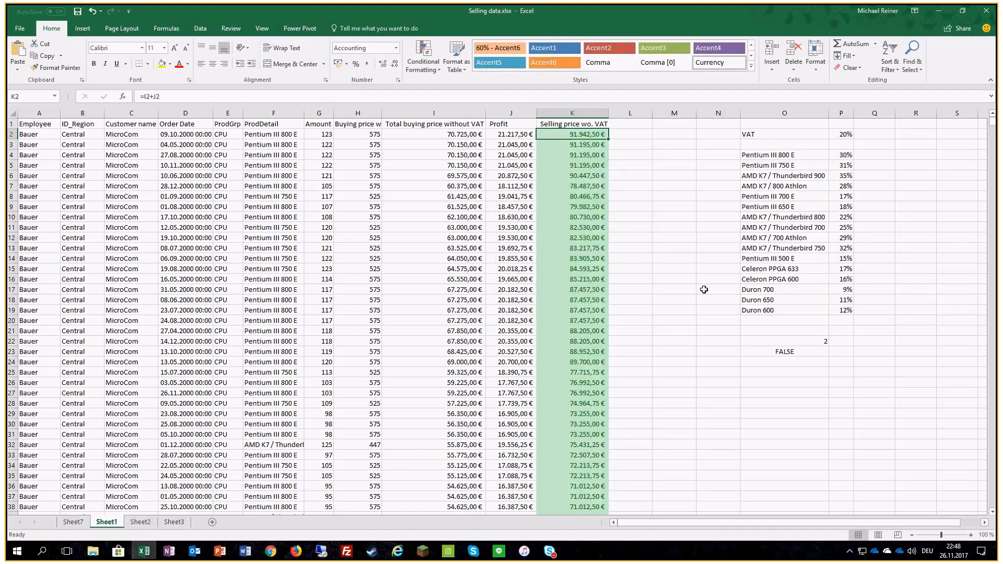
Step: Copy K2 with its edited rule down the Selling price wo. VAT column and check the highlighting in the lower rows
{"action": "double_click", "coordinate": [609, 139]}
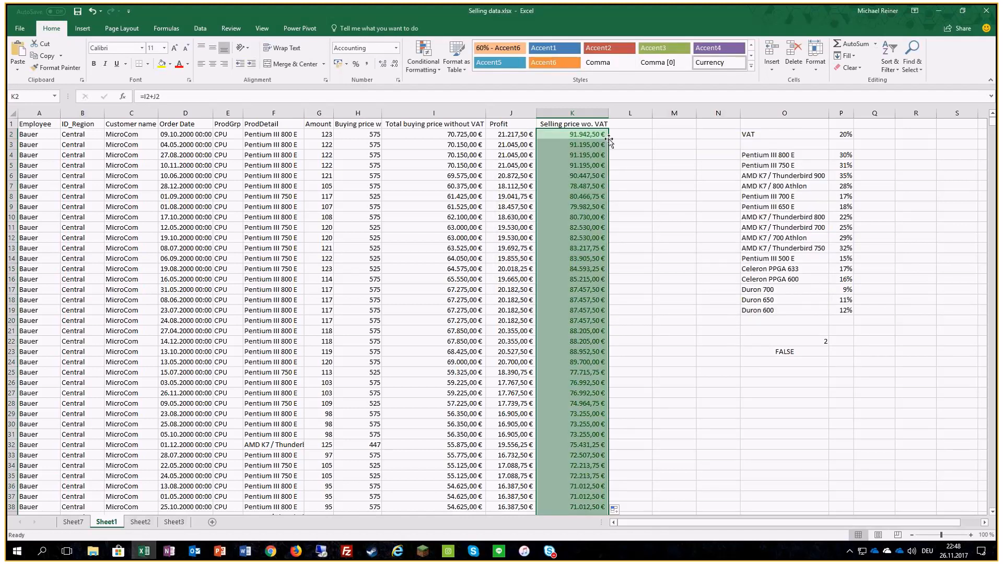
{"action": "scroll", "coordinate": [610, 247], "scroll_direction": "down", "scroll_amount": 5}
{"action": "scroll", "coordinate": [610, 248], "scroll_direction": "down", "scroll_amount": 19}
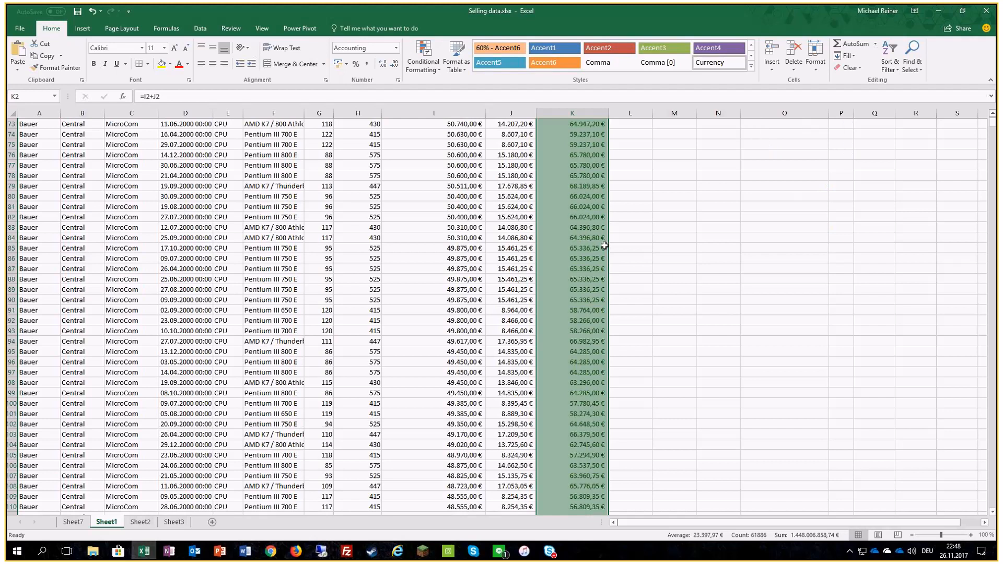
{"action": "left_click", "coordinate": [590, 312]}
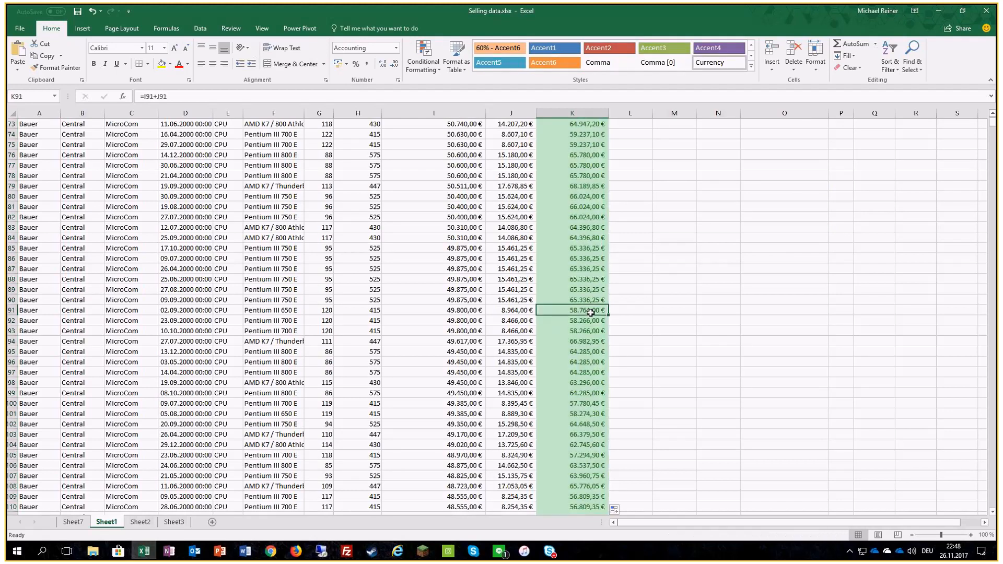
{"action": "scroll", "coordinate": [594, 317], "scroll_direction": "up", "scroll_amount": 9}
{"action": "scroll", "coordinate": [592, 316], "scroll_direction": "up", "scroll_amount": 15}
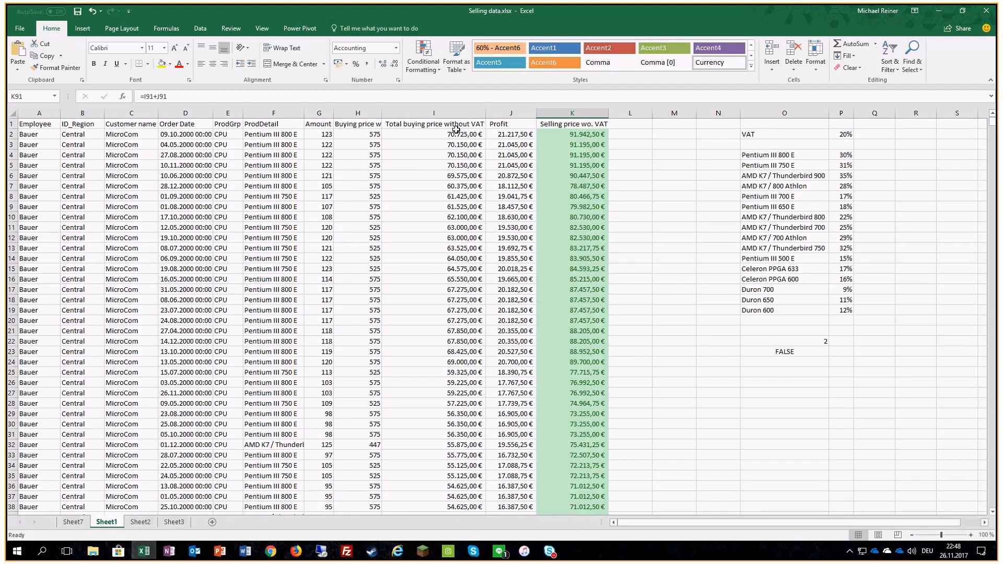
{"action": "scroll", "coordinate": [456, 131], "scroll_direction": "down", "scroll_amount": 10}
{"action": "scroll", "coordinate": [456, 134], "scroll_direction": "down", "scroll_amount": 20}
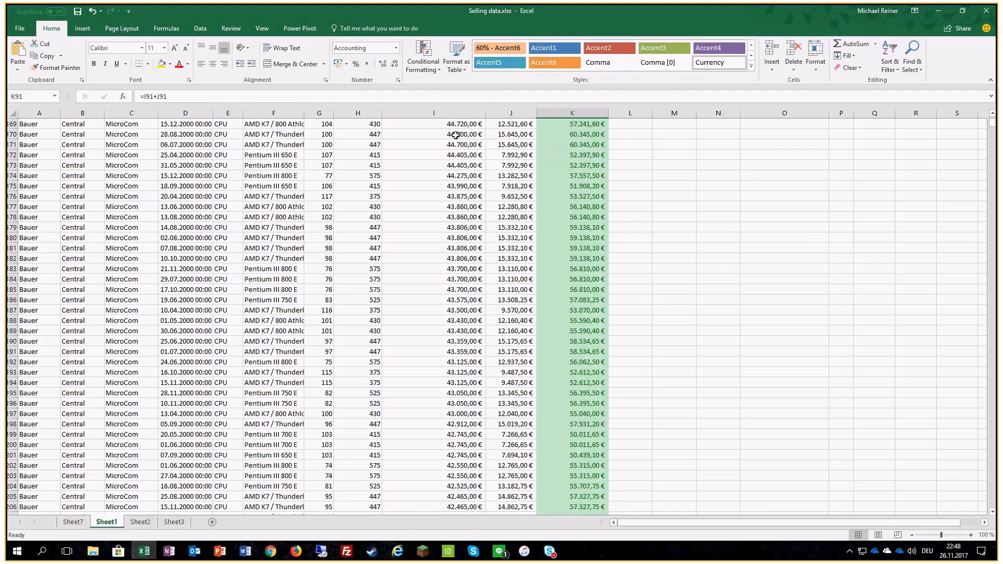
{"action": "scroll", "coordinate": [456, 135], "scroll_direction": "down", "scroll_amount": 20}
{"action": "left_click_drag", "start_coordinate": [992, 124], "coordinate": [507, 159]}
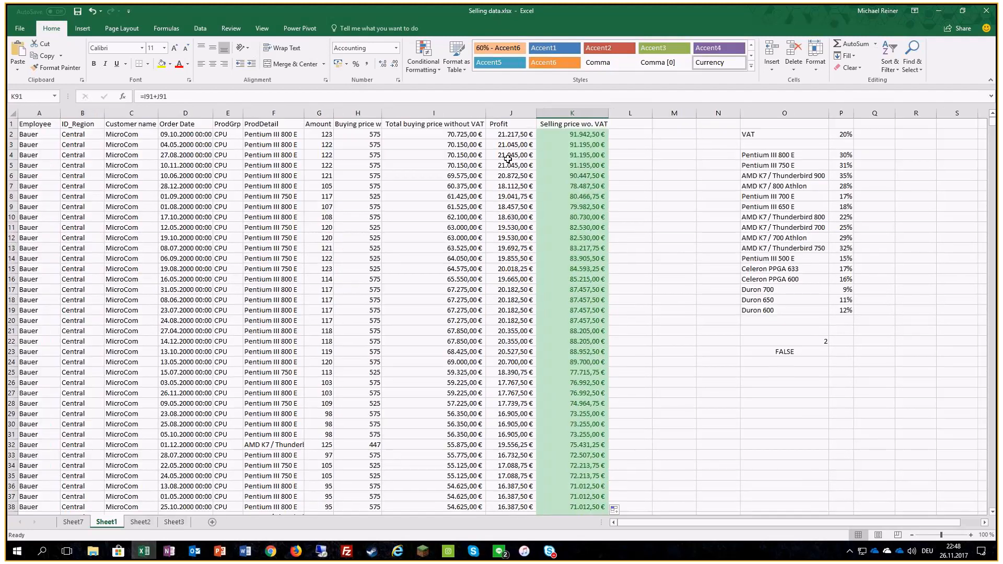
Step: Test the rule by changing the formula in K12 to =I12-J12, and undo that change
{"action": "left_click", "coordinate": [568, 240]}
{"action": "left_click", "coordinate": [154, 97]}
{"action": "key", "text": "Delete"}
{"action": "type", "text": "-"}
{"action": "key", "text": "Return"}
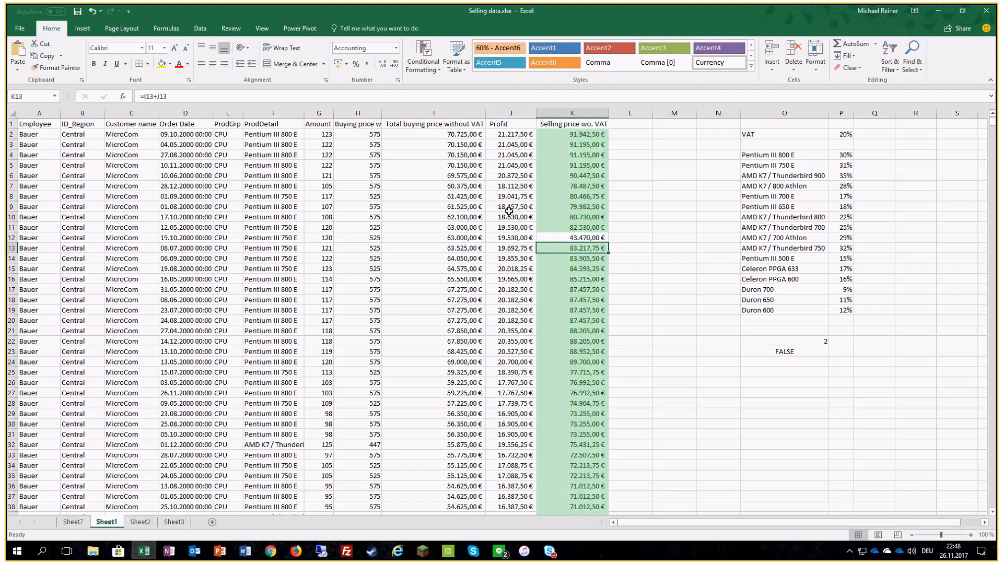
{"action": "key", "text": "ctrl+z"}
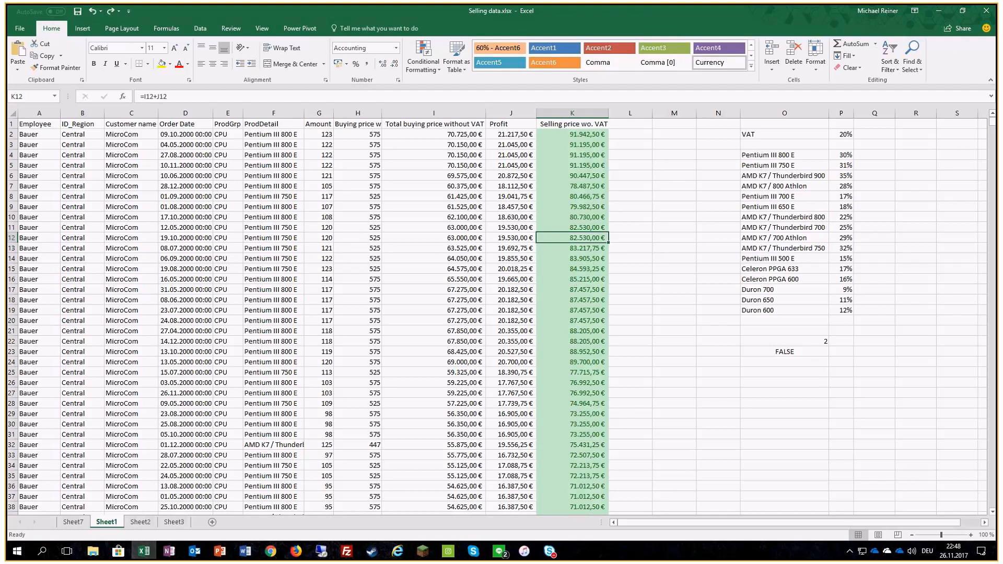
{"action": "left_click", "coordinate": [427, 72]}
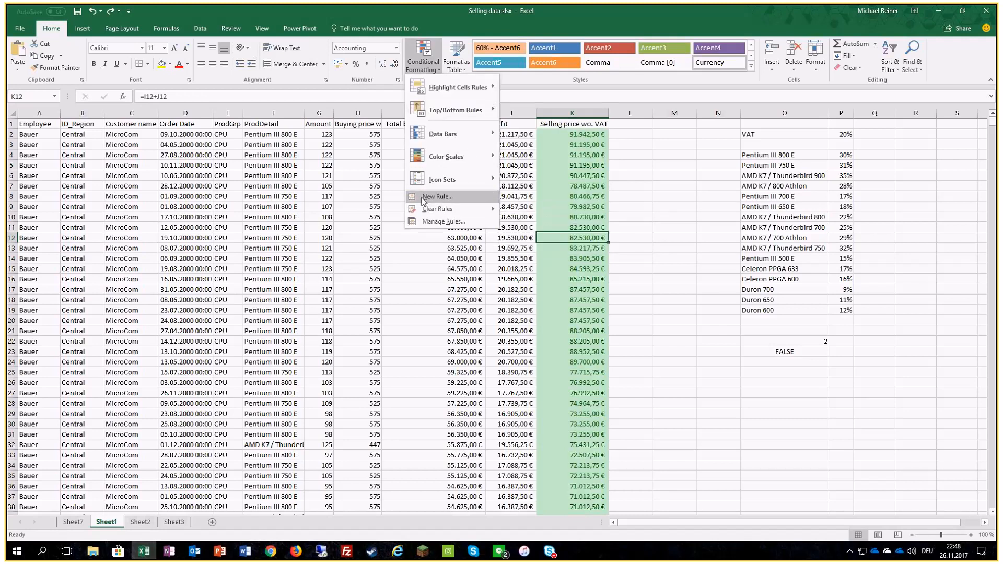
{"action": "mouse_move", "coordinate": [443, 138]}
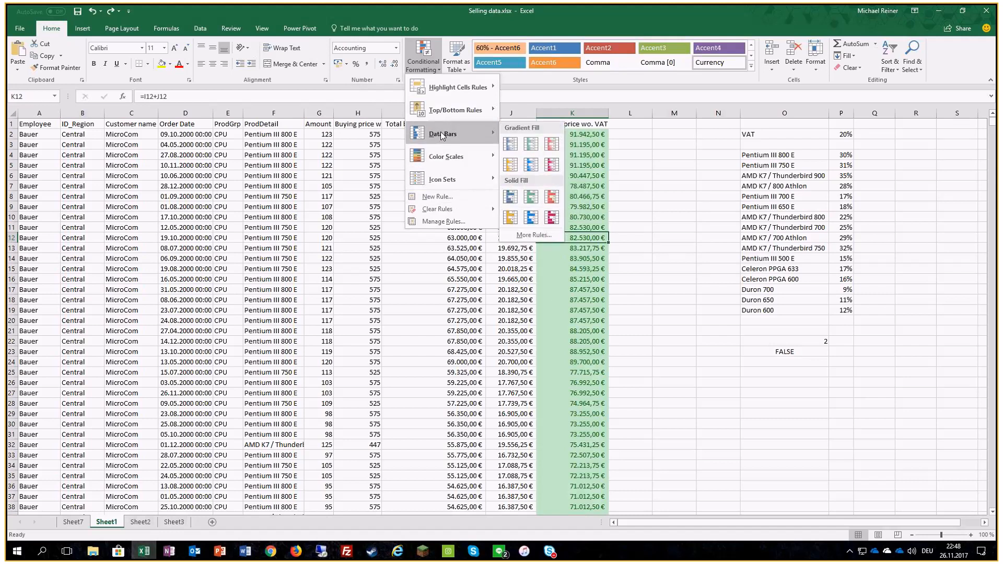
{"action": "mouse_move", "coordinate": [432, 183]}
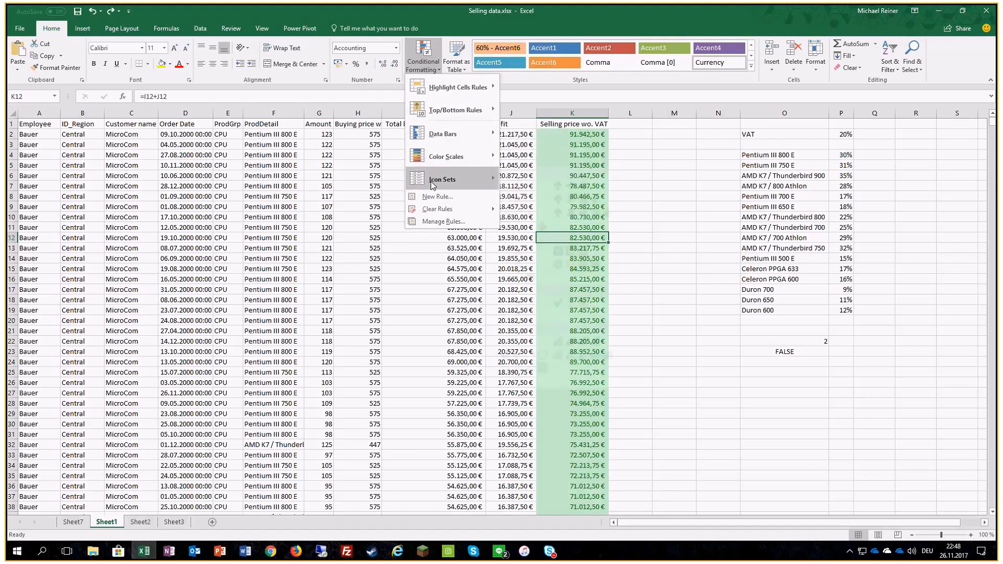